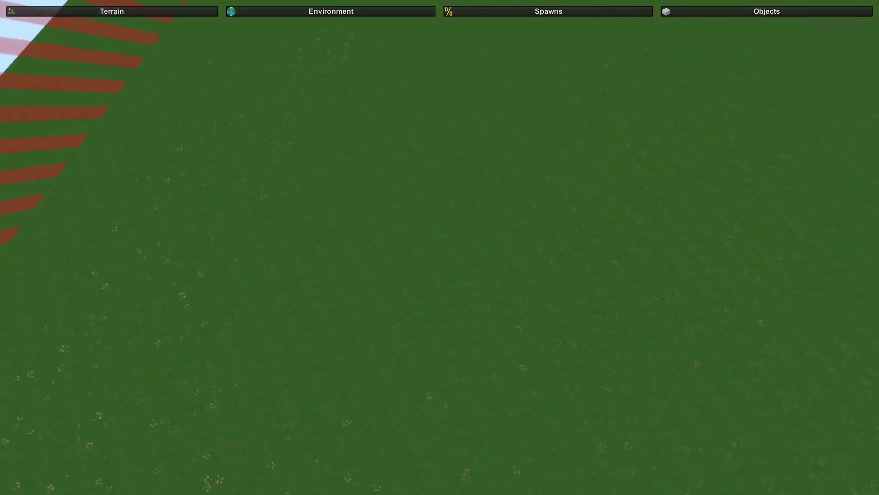
key("w")
right_click_drag(440, 247, 664, 69)
key("w")
key("w")
key("w")
right_click_drag(430, 132, 436, 190)
key("s")
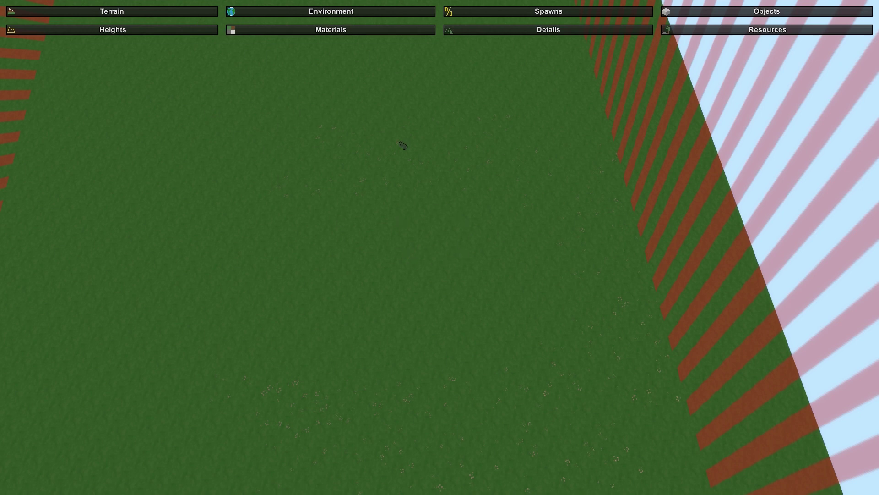
left_click(158, 33)
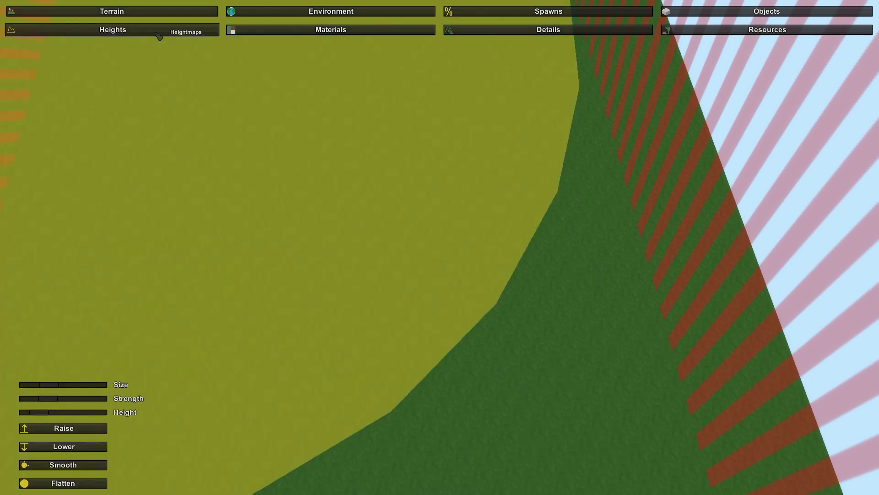
left_click(168, 15)
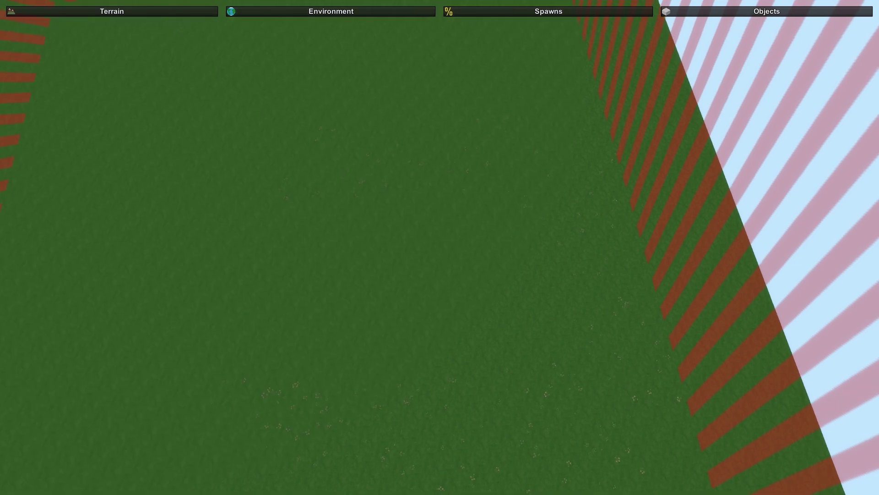
Survey the flat grass map from above and at ground level, checking its corners and red-striped borders.
mouse_move(169, 16)
right_mouse_down()
mouse_move(168, 4)
mouse_move(179, 59)
mouse_move(181, 37)
mouse_move(179, 69)
mouse_move(182, 49)
mouse_move(131, 4)
mouse_move(140, 47)
right_mouse_up()
key("w")
key("w")
key("w")
key("w")
key("Up")
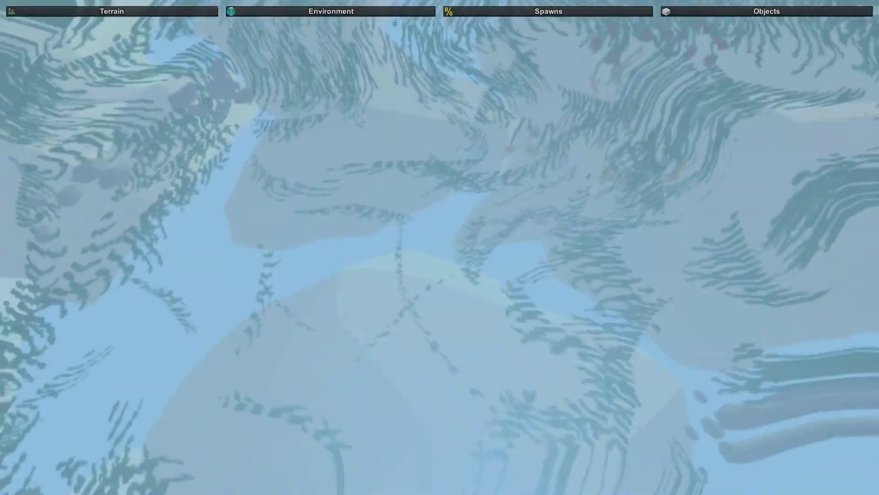
key("s")
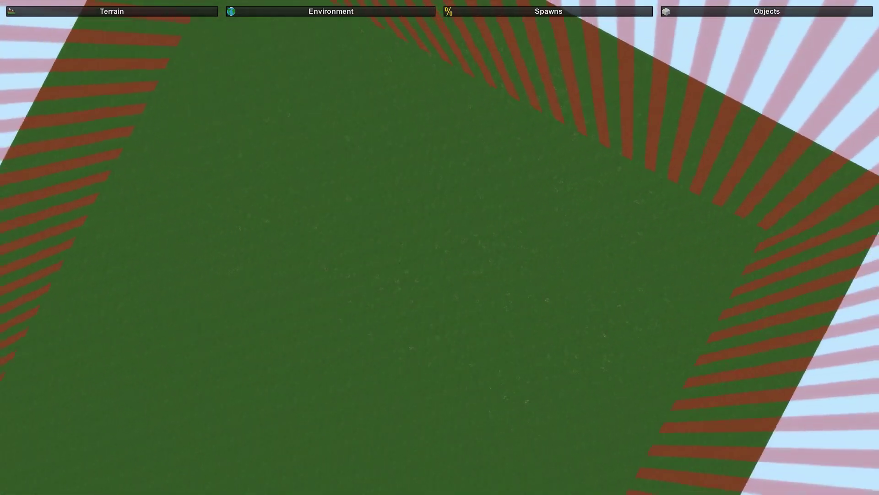
key("w")
right_click_drag(440, 244, 399, 244)
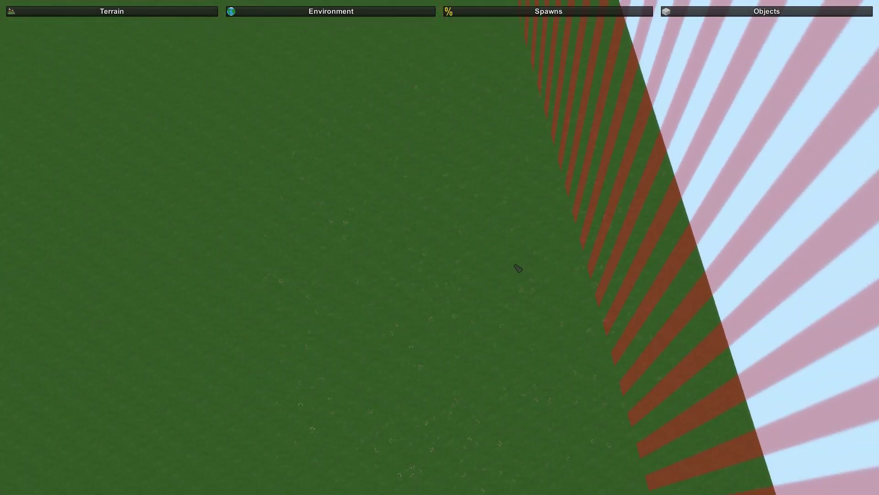
right_click_drag(515, 264, 497, 241)
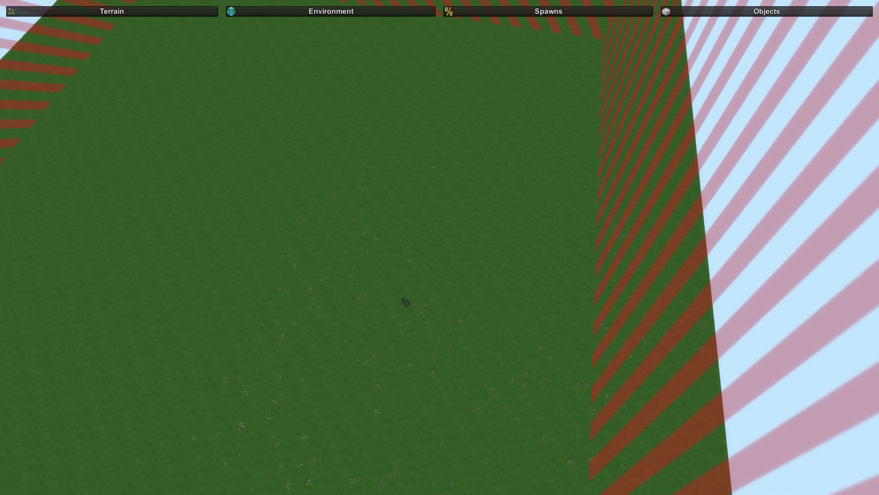
right_click_drag(595, 342, 547, 343)
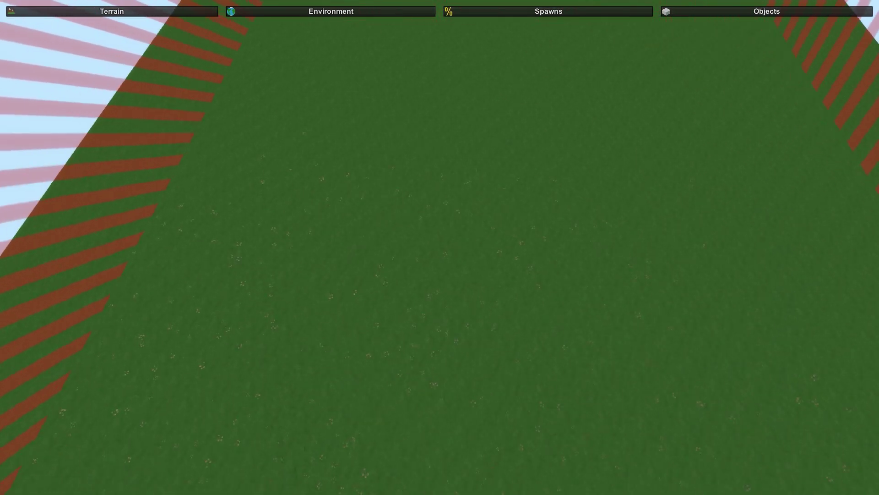
key("w")
right_click_drag(440, 247, 441, 186)
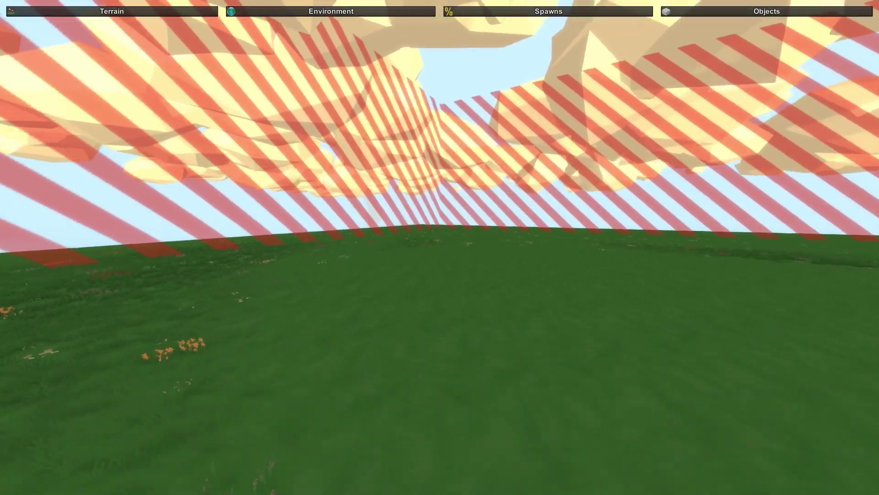
key("w")
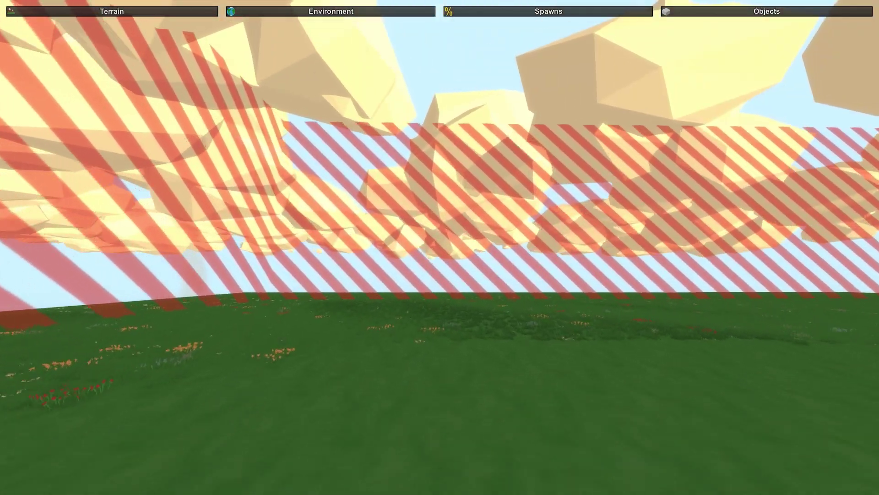
key("w")
right_click_drag(439, 247, 506, 320)
key("w")
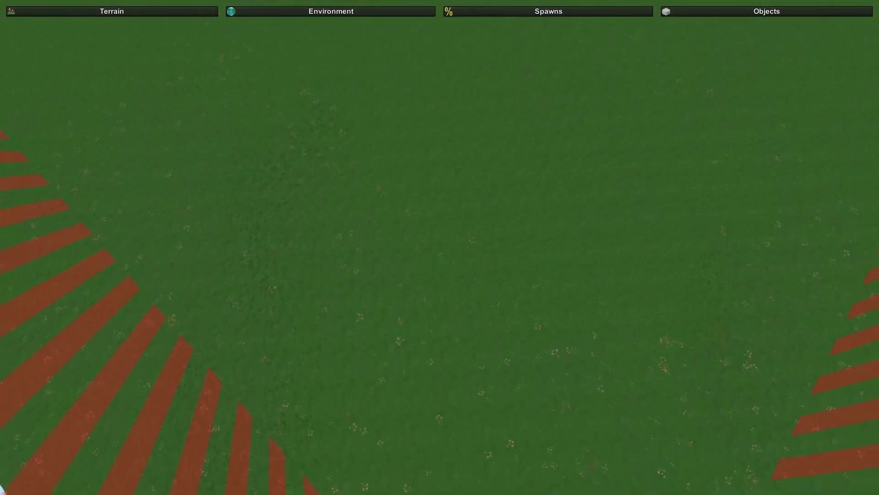
key("s")
key("d")
key("w")
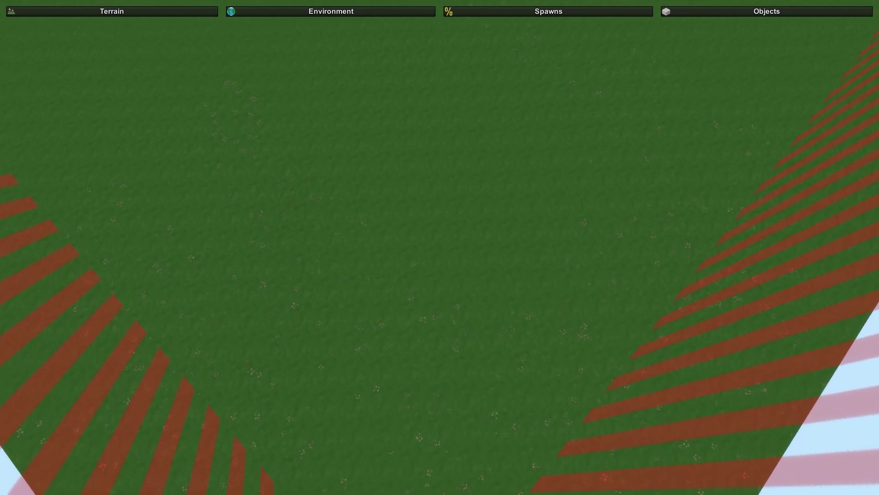
key("s")
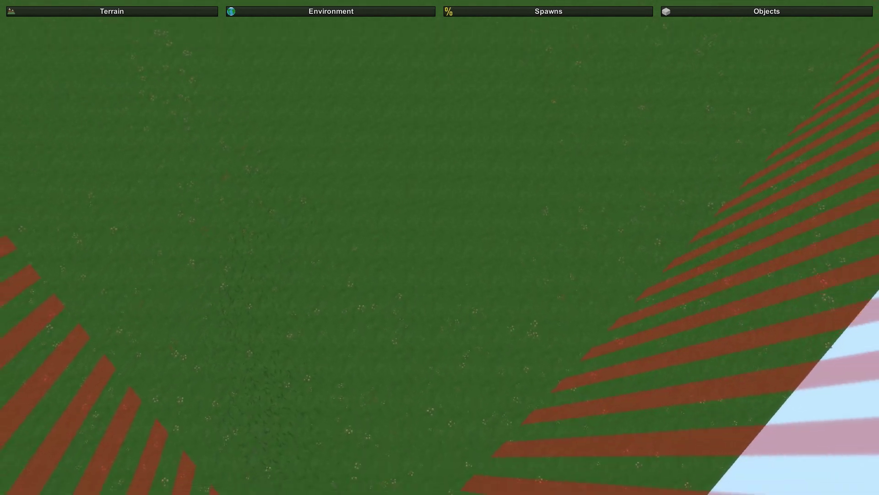
right_click_drag(440, 248, 307, 248)
key("d")
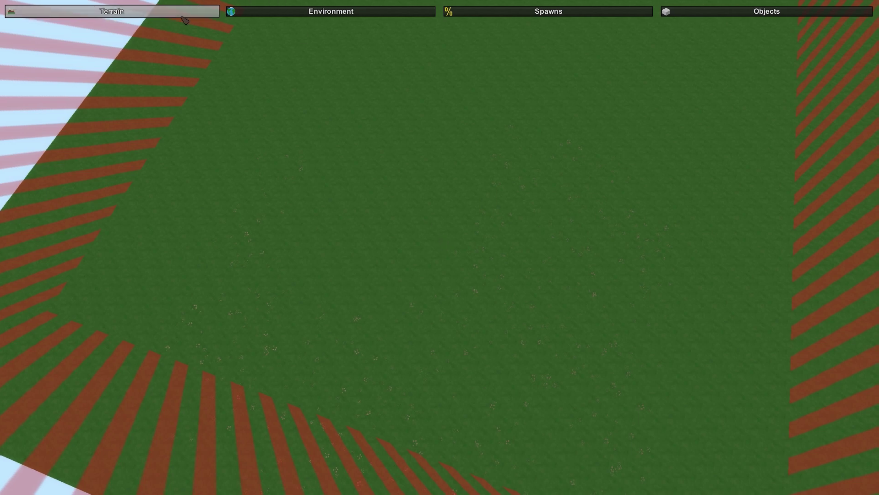
Flatten a large raised plateau onto the empty terrain, using a reduced height-brush size and a higher target height.
left_click(193, 30)
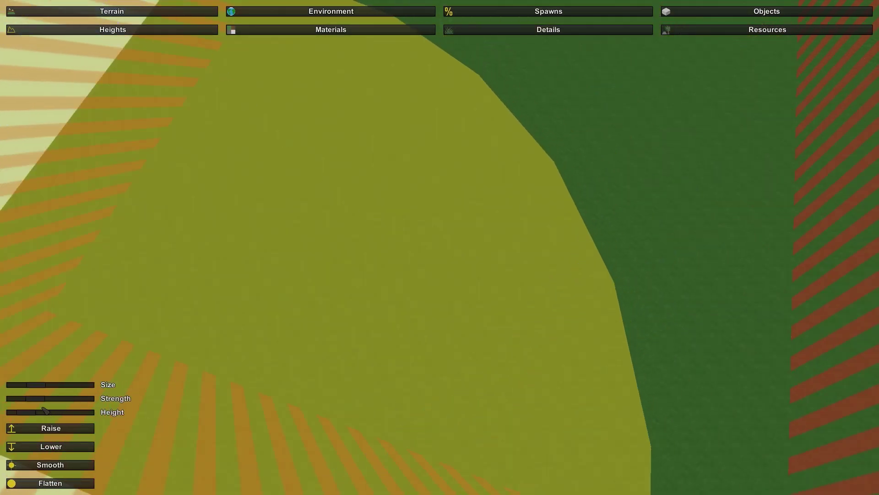
mouse_move(44, 387)
left_mouse_down()
mouse_move(23, 386)
mouse_move(29, 412)
mouse_move(57, 412)
left_mouse_up()
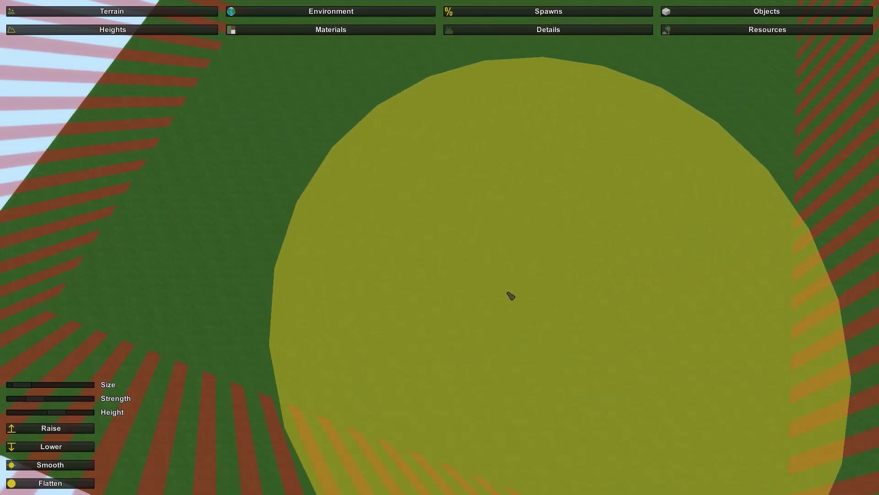
right_click_drag(467, 226, 428, 176)
right_click_drag(440, 247, 453, 215)
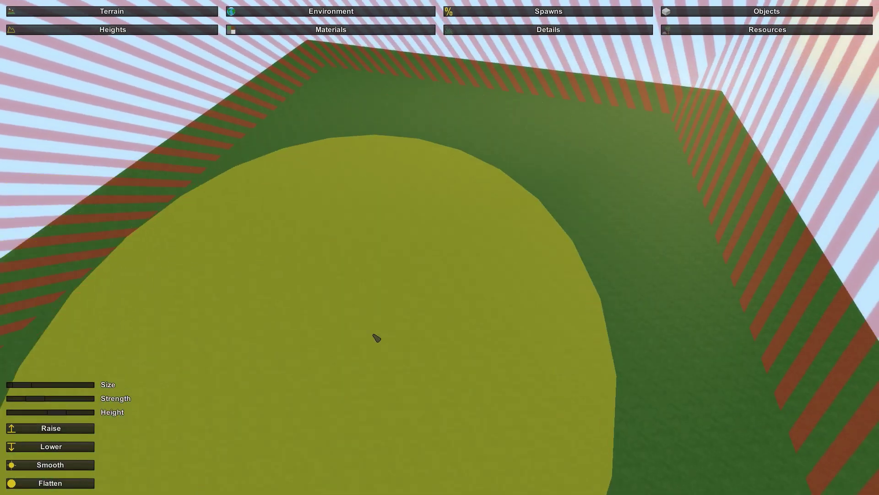
left_click_drag(421, 288, 426, 290)
Examine the raised plateau's cliff side, top surface and edge toward the map border.
mouse_move(425, 290)
right_mouse_down()
mouse_move(407, 304)
mouse_move(408, 247)
mouse_move(400, 250)
mouse_move(490, 202)
right_mouse_up()
key("a")
key("w")
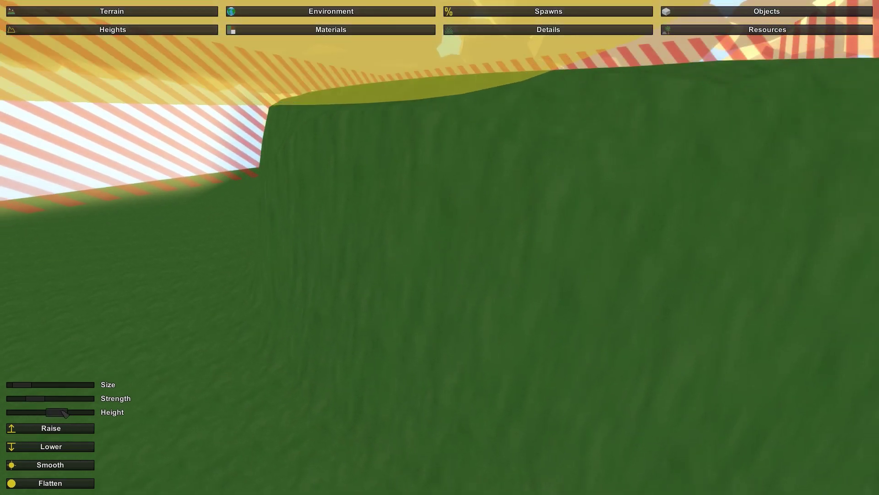
key("d")
mouse_move(362, 272)
right_mouse_down()
mouse_move(362, 293)
mouse_move(426, 252)
mouse_move(355, 275)
mouse_move(339, 306)
mouse_move(314, 294)
mouse_move(319, 261)
mouse_move(378, 253)
mouse_move(50, 255)
mouse_move(120, 266)
mouse_move(380, 256)
right_mouse_up()
key("s")
key("d")
key("s")
key("d")
key("w")
key("w")
key("w")
right_click_drag(56, 395, 56, 397)
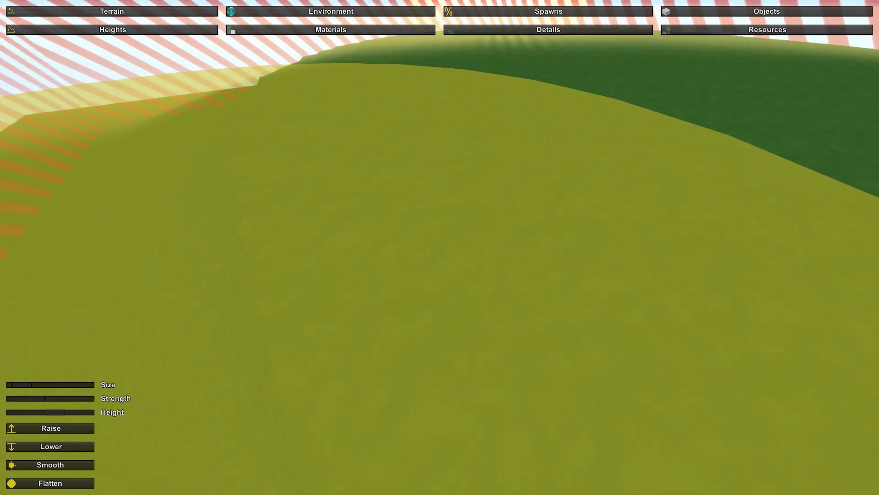
right_click_drag(440, 247, 419, 243)
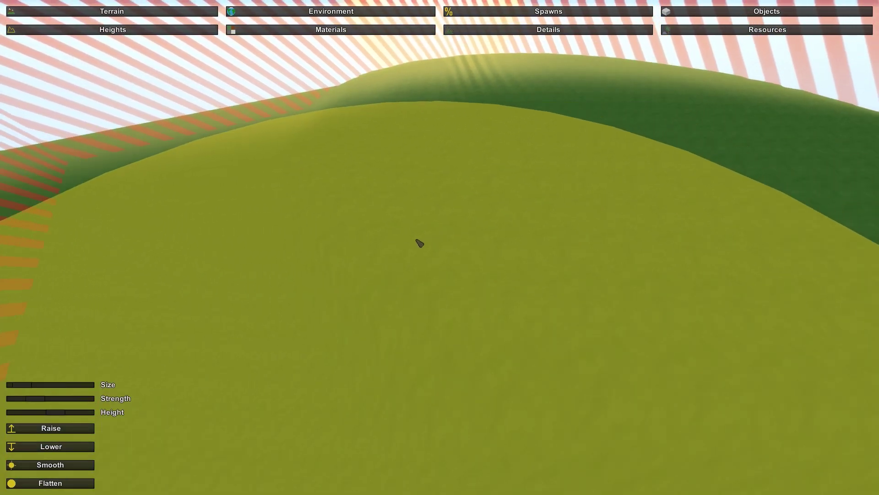
right_click_drag(329, 294, 633, 109)
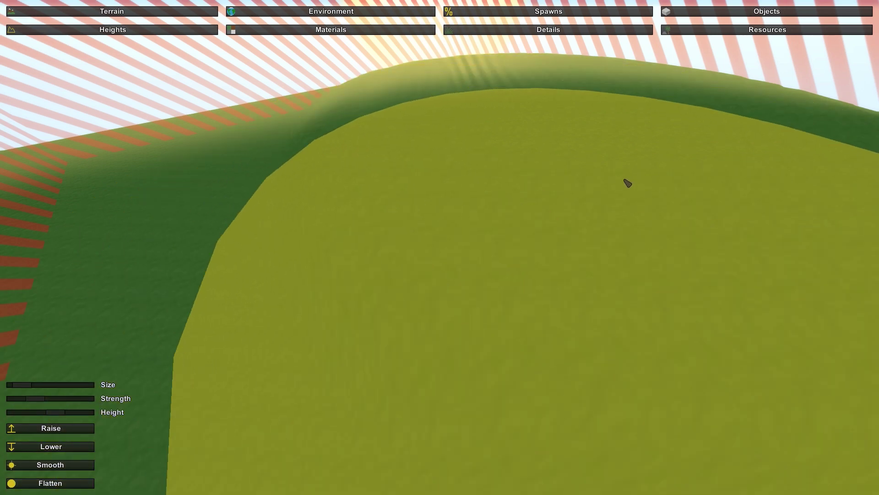
mouse_move(627, 182)
right_mouse_down()
mouse_move(687, 158)
mouse_move(628, 179)
mouse_move(568, 330)
mouse_move(512, 353)
mouse_move(481, 270)
right_mouse_up()
right_click_drag(573, 303, 185, 324)
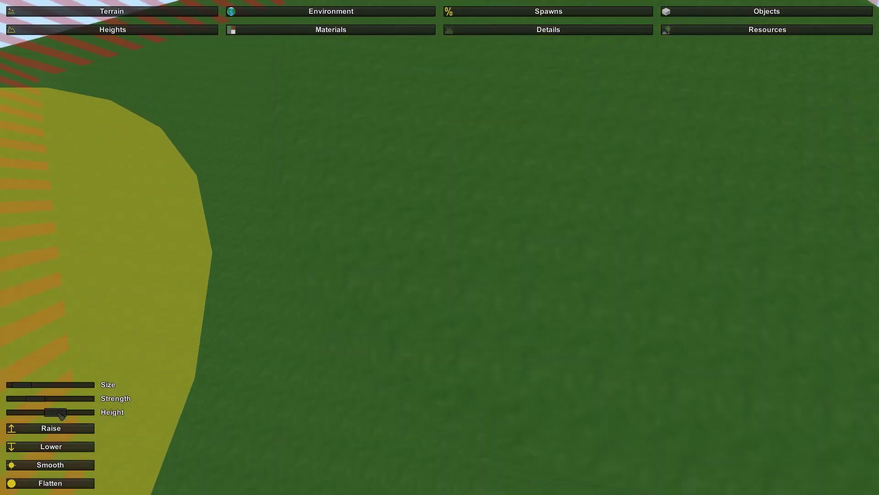
Lower the brush's target height, shrink its size to near minimum, and start a notch in the plateau's cliff edge.
left_click_drag(60, 415, 36, 417)
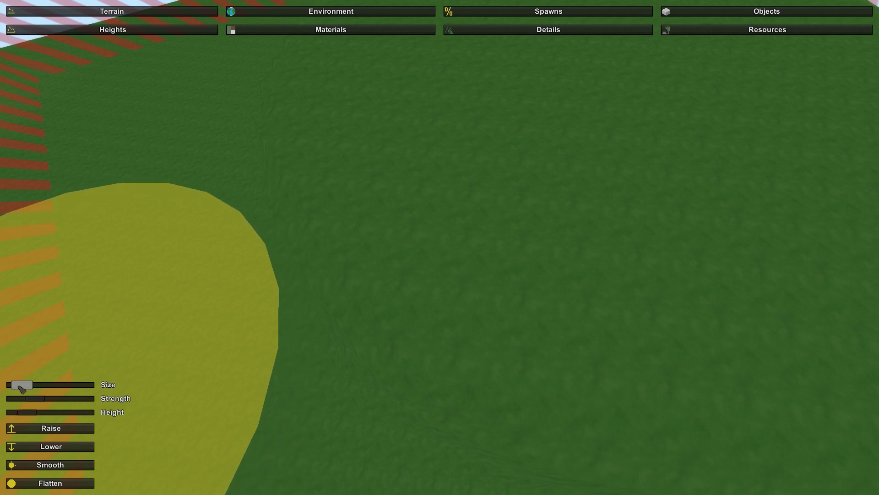
left_click_drag(22, 389, 16, 391)
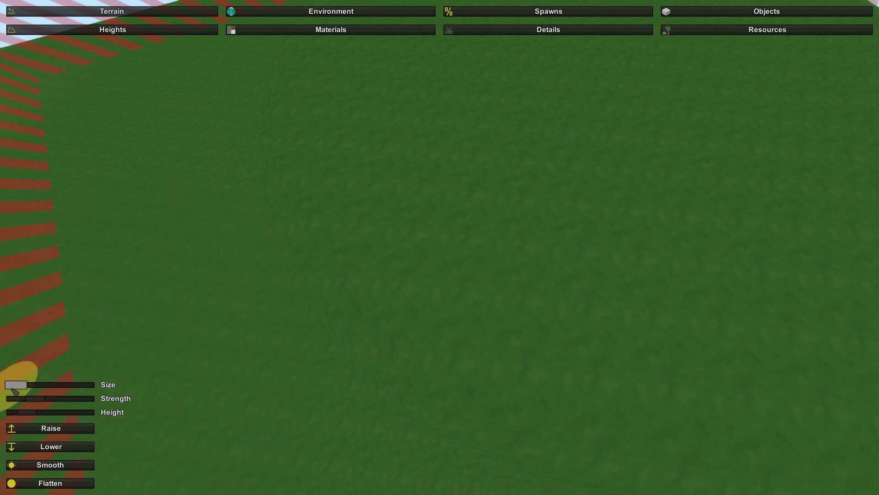
key("w")
right_click_drag(440, 248, 373, 218)
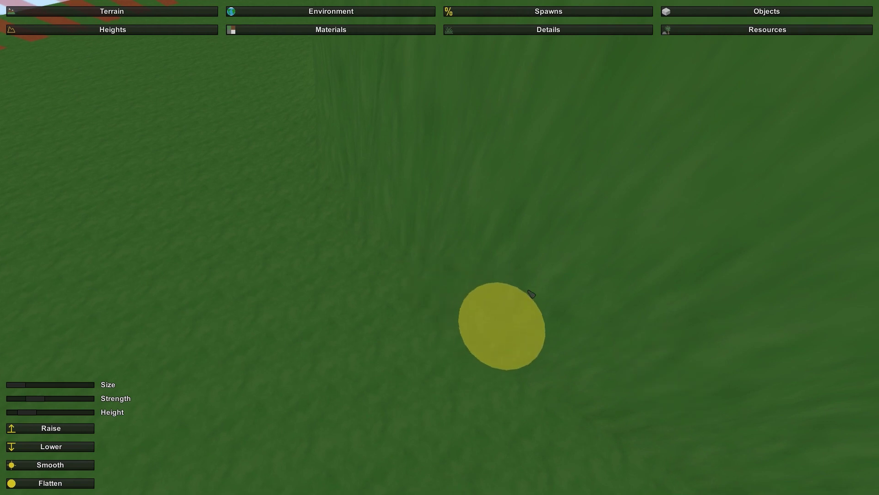
mouse_move(440, 248)
right_mouse_down()
mouse_move(462, 216)
mouse_move(478, 348)
right_mouse_up()
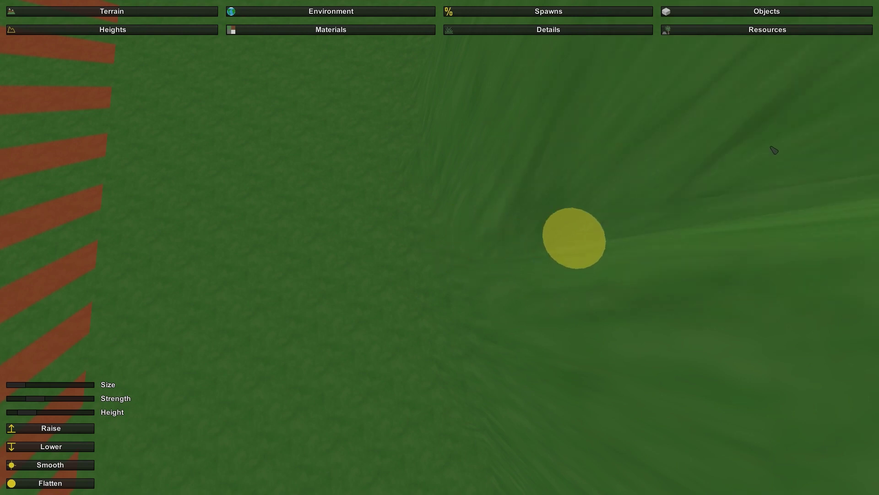
mouse_move(685, 169)
right_mouse_down()
mouse_move(815, 160)
mouse_move(779, 174)
mouse_move(756, 197)
mouse_move(765, 110)
mouse_move(747, 92)
mouse_move(715, 96)
right_mouse_up()
key("w")
key("s")
right_click_drag(437, 193, 407, 195)
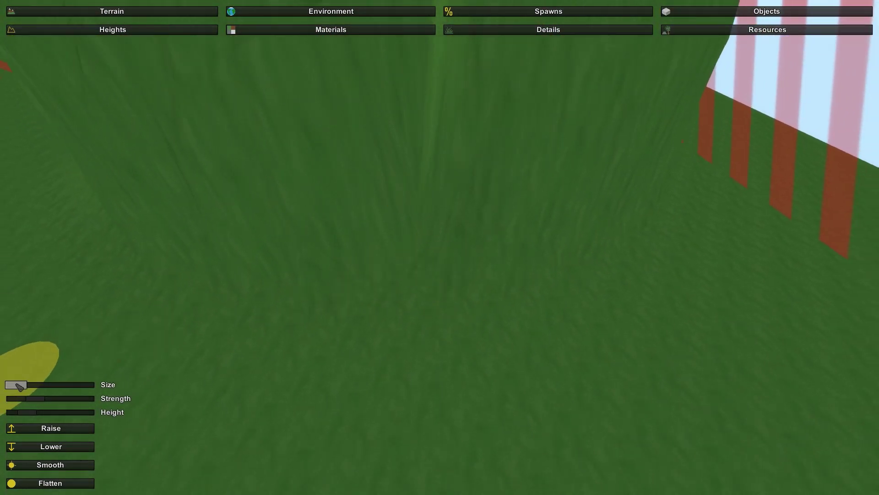
Enlarge the height brush slightly and carve a narrow low passage into the plateau from the base of the cliff.
left_click_drag(19, 387, 20, 390)
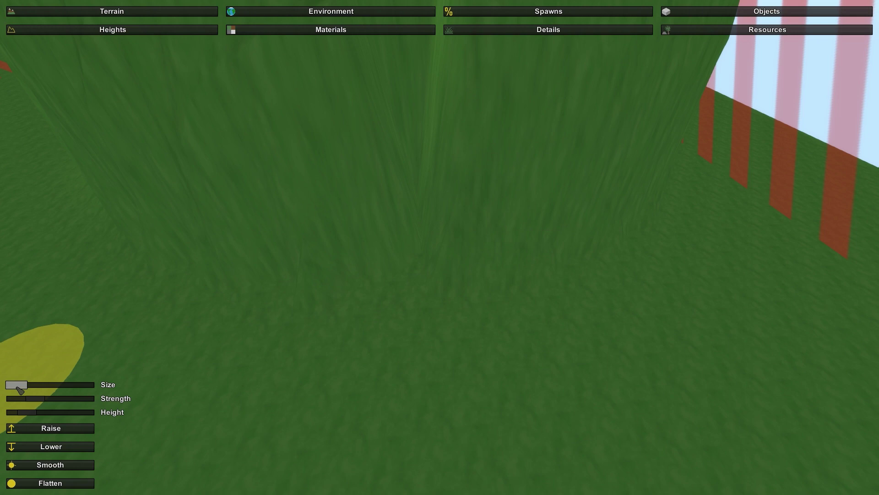
right_click_drag(397, 268, 564, 206)
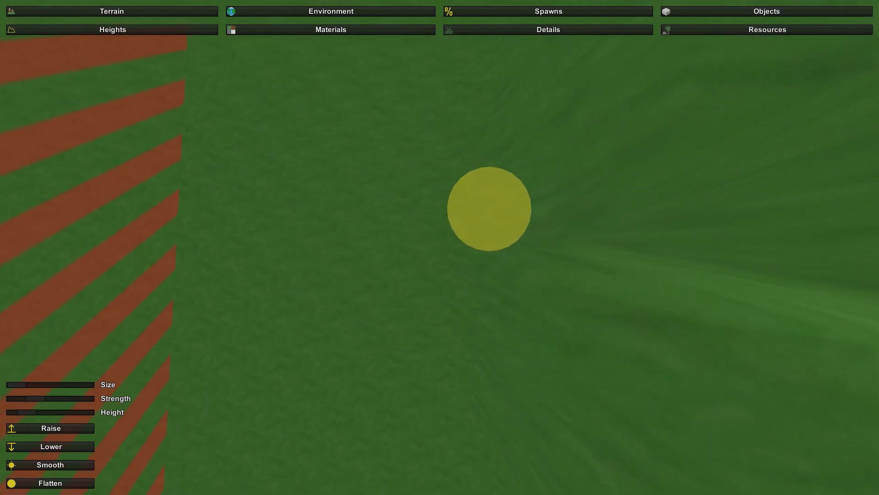
right_click_drag(489, 209, 419, 209)
left_click_drag(430, 222, 467, 213)
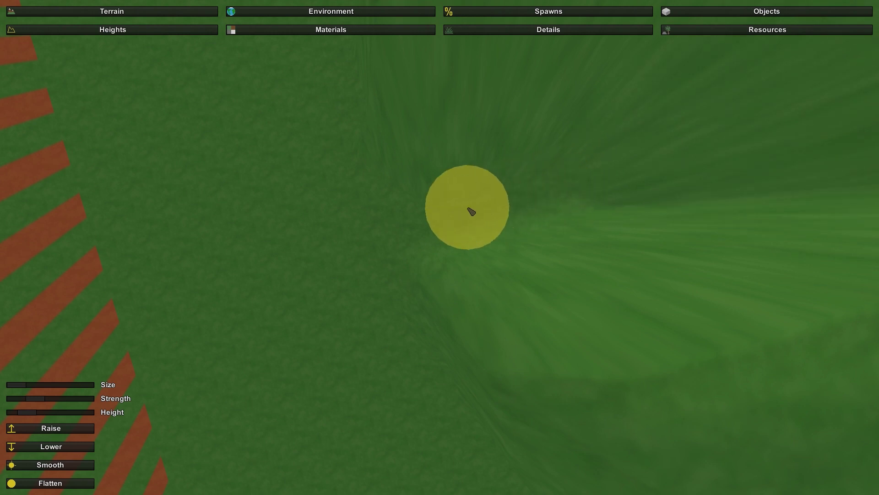
Extend the carved passage deeper into the plateau at the same low height.
mouse_move(426, 218)
right_mouse_down()
mouse_move(371, 229)
mouse_move(495, 119)
right_mouse_up()
key("w")
key("w")
mouse_move(439, 248)
right_mouse_down()
mouse_move(425, 114)
mouse_move(389, 96)
mouse_move(359, 284)
mouse_move(220, 270)
right_mouse_up()
key("s")
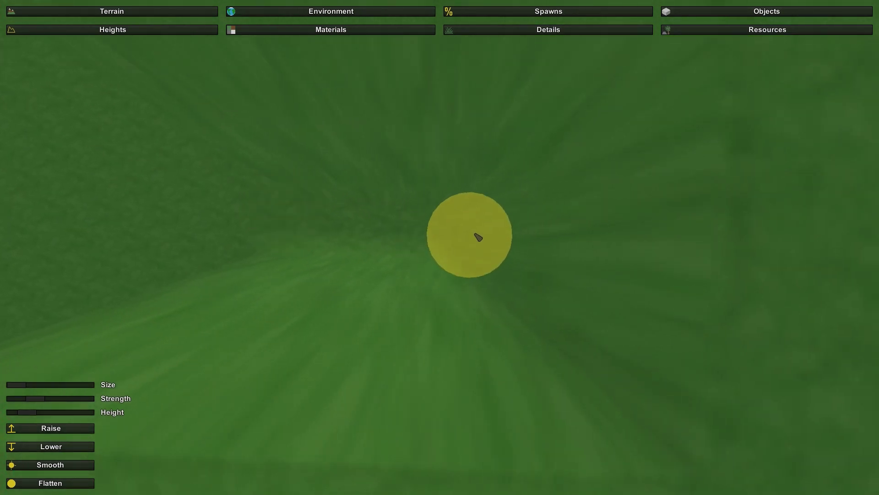
left_click_drag(475, 234, 492, 237)
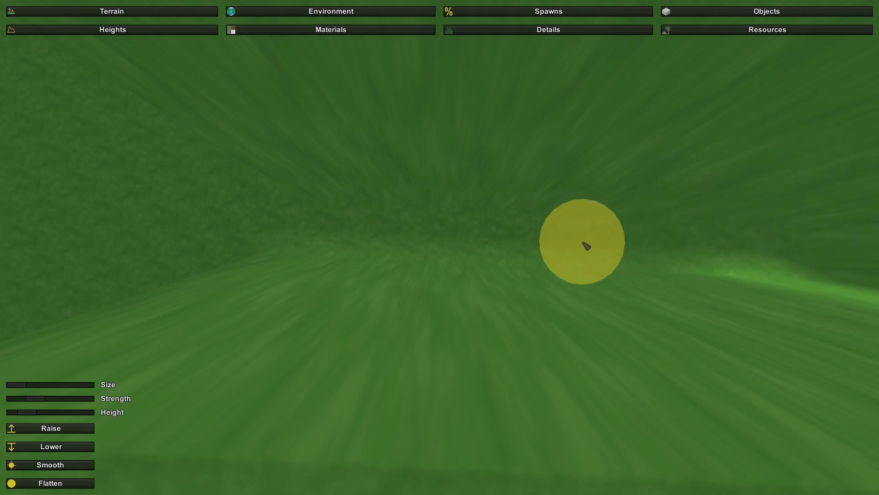
Carve further low channels across the plateau, branching off the first passage.
mouse_move(509, 238)
right_mouse_down()
mouse_move(466, 230)
mouse_move(345, 296)
mouse_move(297, 211)
mouse_move(330, 172)
mouse_move(417, 173)
mouse_move(467, 300)
right_mouse_up()
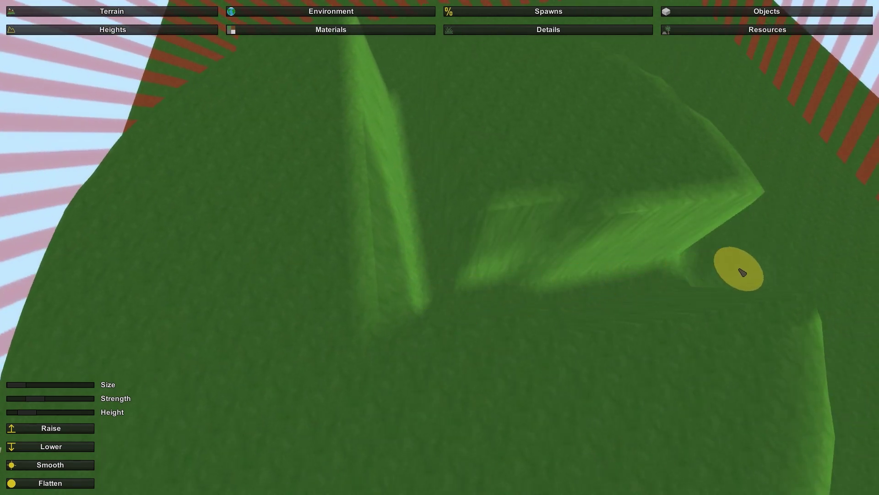
left_click_drag(384, 311, 226, 327)
right_click_drag(118, 342, 443, 246)
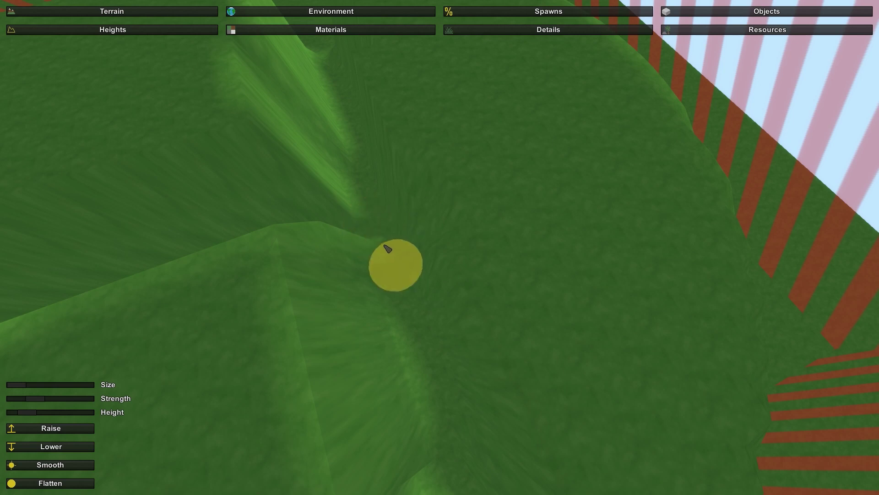
mouse_move(376, 231)
right_mouse_down()
mouse_move(397, 237)
mouse_move(451, 315)
mouse_move(465, 232)
mouse_move(449, 228)
right_mouse_up()
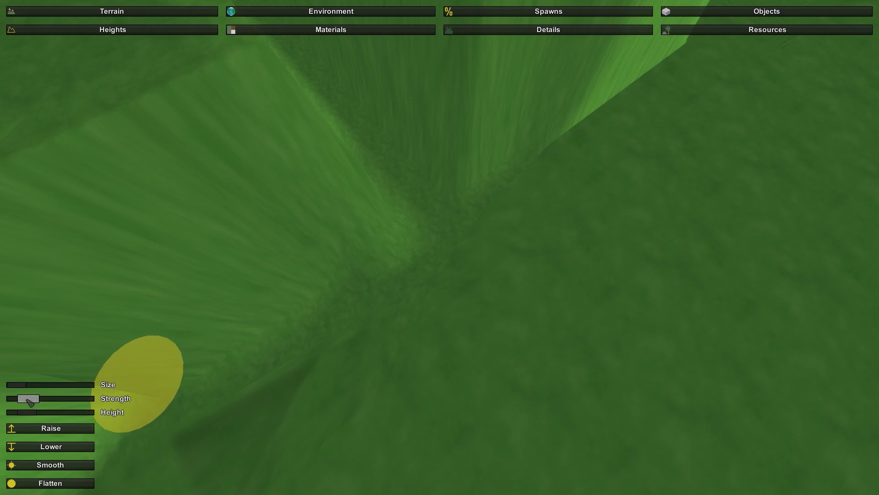
Carve a low channel outward through the plateau's cliff edge to the surrounding ground.
right_click_drag(206, 365, 348, 394)
right_click_drag(440, 247, 358, 270)
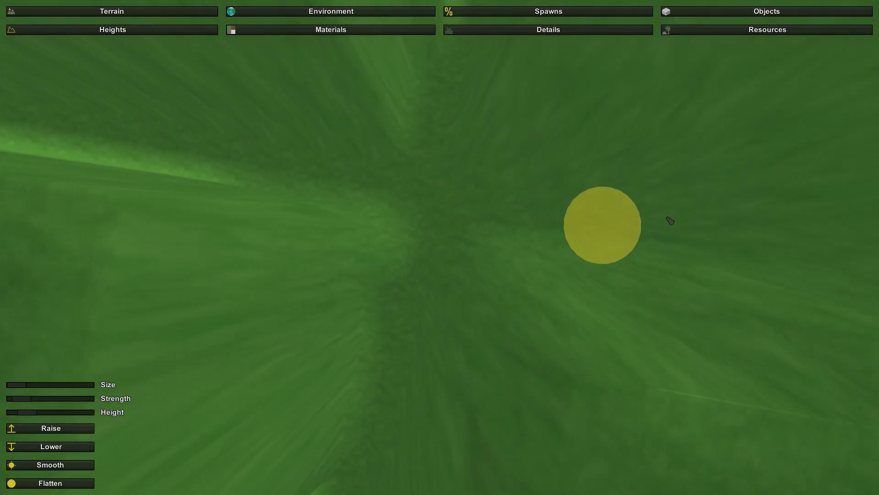
mouse_move(667, 217)
right_mouse_down()
mouse_move(687, 219)
mouse_move(441, 245)
right_mouse_up()
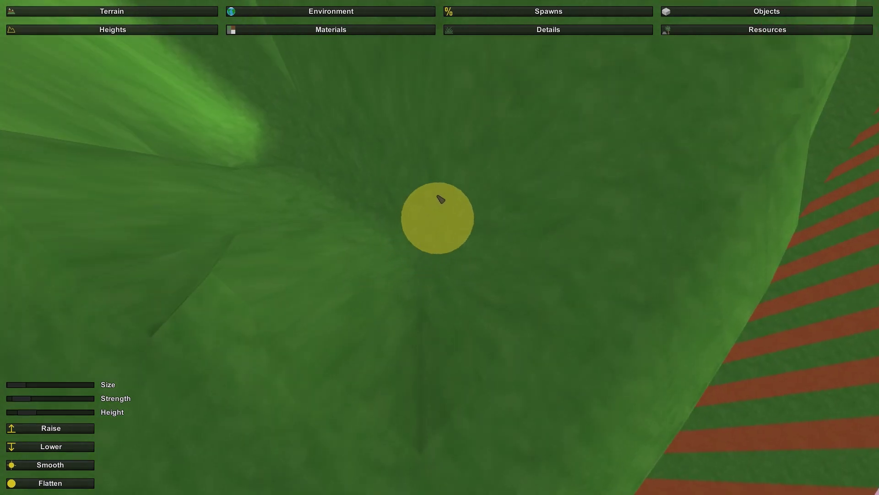
right_click_drag(581, 98, 440, 247)
mouse_move(599, 217)
left_mouse_down()
mouse_move(591, 224)
mouse_move(672, 285)
left_mouse_up()
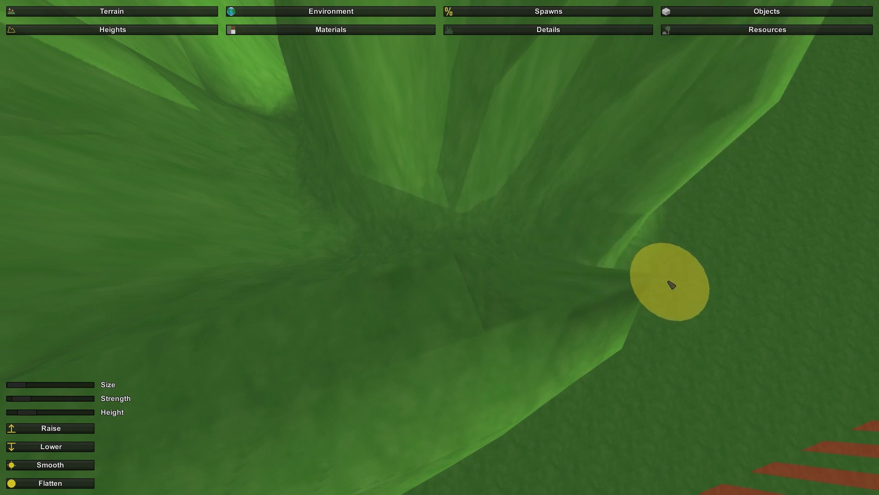
left_click_drag(620, 274, 580, 266)
Clear the new canyon mouth at the cliff base and lower the passage floor further inward.
mouse_move(577, 266)
right_mouse_down()
mouse_move(439, 281)
mouse_move(458, 321)
right_mouse_up()
left_click_drag(442, 250, 439, 313)
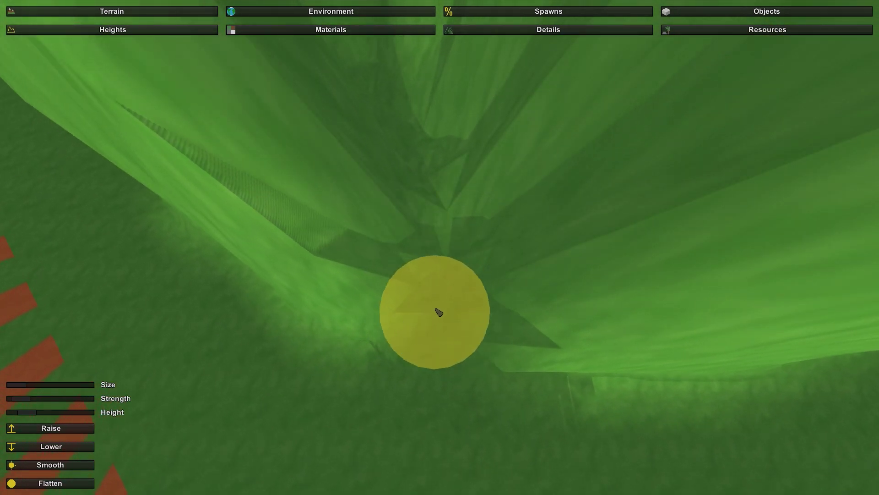
key("w")
right_click_drag(439, 247, 430, 215)
left_click_drag(439, 243, 425, 192)
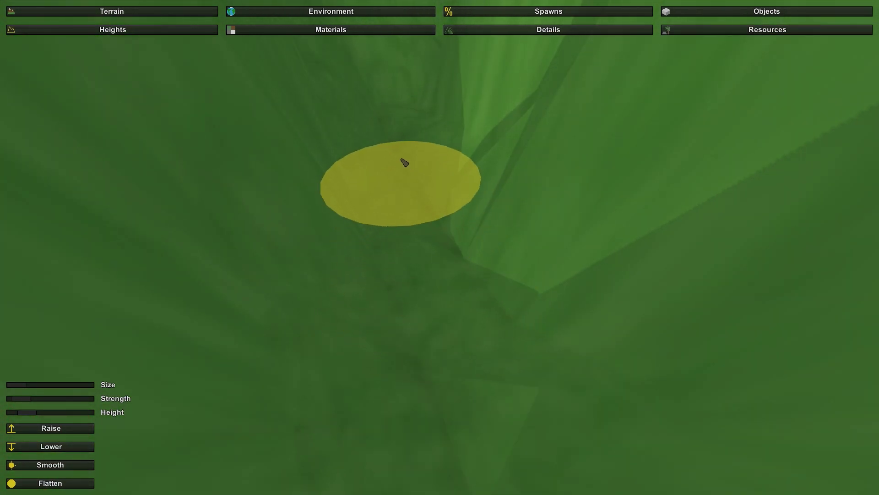
key("w")
mouse_move(400, 183)
right_mouse_down()
mouse_move(396, 145)
mouse_move(405, 142)
mouse_move(391, 140)
right_mouse_up()
mouse_move(440, 265)
left_mouse_down()
mouse_move(414, 215)
mouse_move(439, 204)
left_mouse_up()
Inspect the carved canyon passages from floor level, following them through the plateau.
mouse_move(465, 199)
right_mouse_down()
mouse_move(471, 208)
mouse_move(471, 183)
mouse_move(488, 180)
right_mouse_up()
key("w")
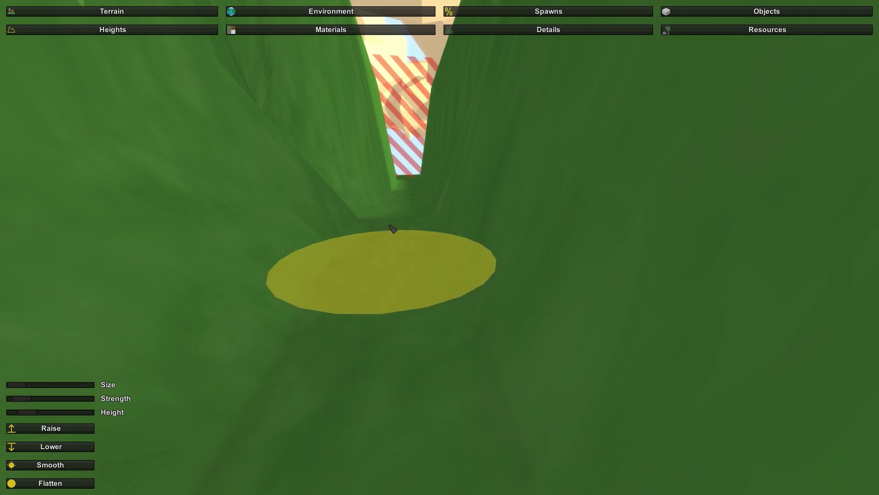
key("w")
mouse_move(393, 228)
right_mouse_down()
mouse_move(379, 215)
mouse_move(407, 206)
mouse_move(383, 194)
mouse_move(390, 257)
mouse_move(440, 248)
right_mouse_up()
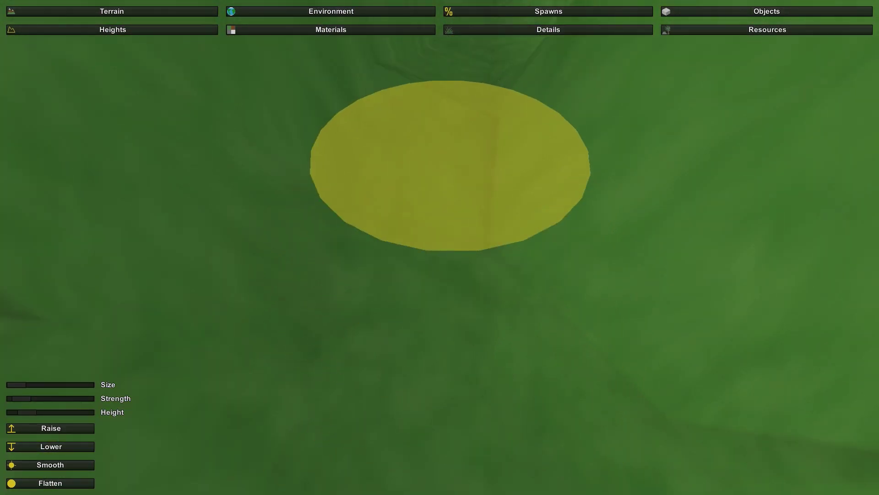
key("w")
mouse_move(448, 161)
right_mouse_down()
mouse_move(444, 123)
mouse_move(456, 89)
right_mouse_up()
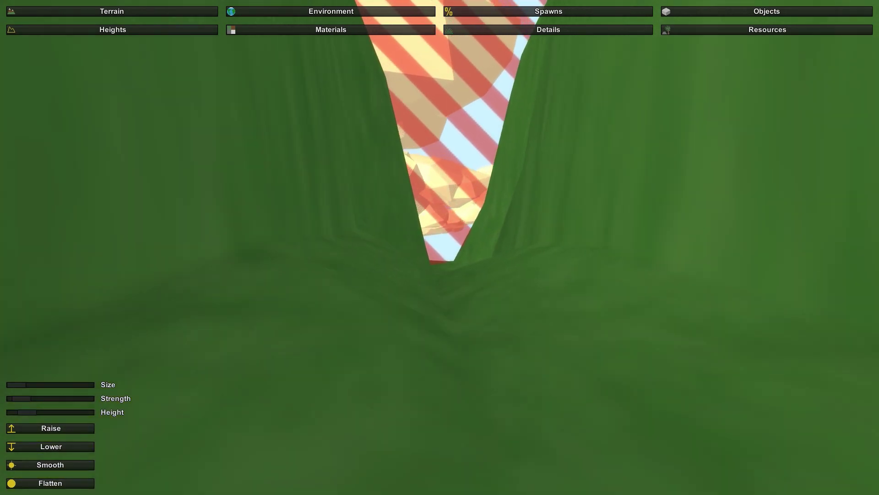
mouse_move(440, 247)
right_mouse_down()
mouse_move(632, 238)
mouse_move(714, 248)
mouse_move(733, 266)
right_mouse_up()
key("w")
key("w")
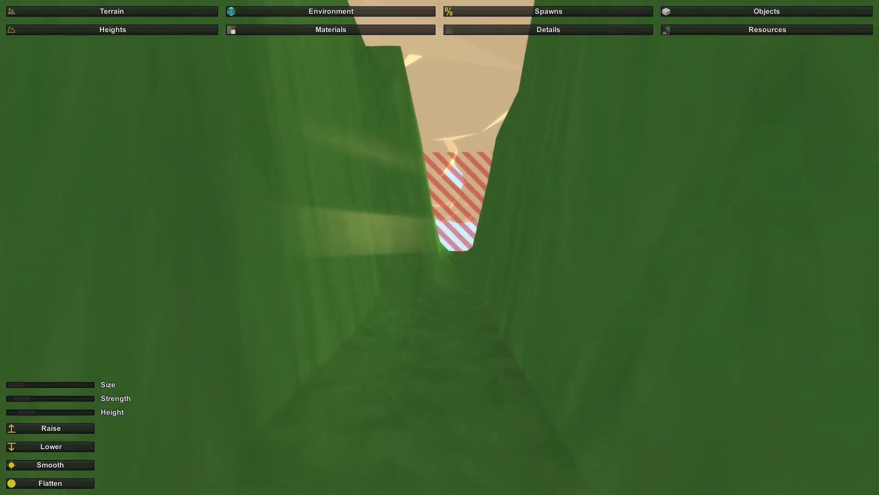
key("w")
mouse_move(440, 248)
right_mouse_down()
mouse_move(339, 256)
mouse_move(220, 220)
mouse_move(668, 348)
mouse_move(641, 257)
mouse_move(825, 247)
mouse_move(738, 204)
right_mouse_up()
key("w")
key("w")
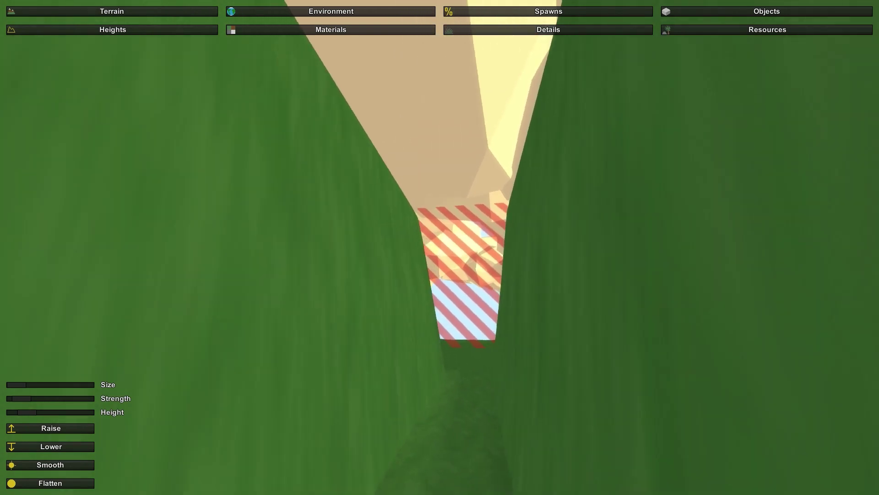
key("w")
Set up a small material brush with Stone and paint the floor and walls of the first canyon entrance.
mouse_move(439, 248)
right_mouse_down()
mouse_move(431, 321)
mouse_move(513, 440)
mouse_move(394, 449)
mouse_move(366, 330)
mouse_move(376, 264)
mouse_move(352, 229)
mouse_move(353, 115)
mouse_move(367, 9)
mouse_move(426, 339)
mouse_move(426, 440)
mouse_move(431, 376)
mouse_move(417, 320)
right_mouse_up()
key("s")
key("s")
left_click(349, 30)
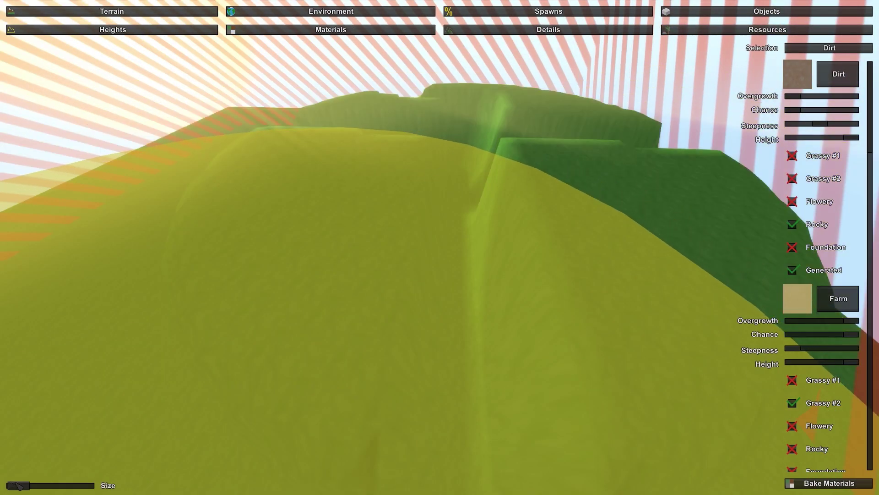
left_click_drag(19, 485, 18, 486)
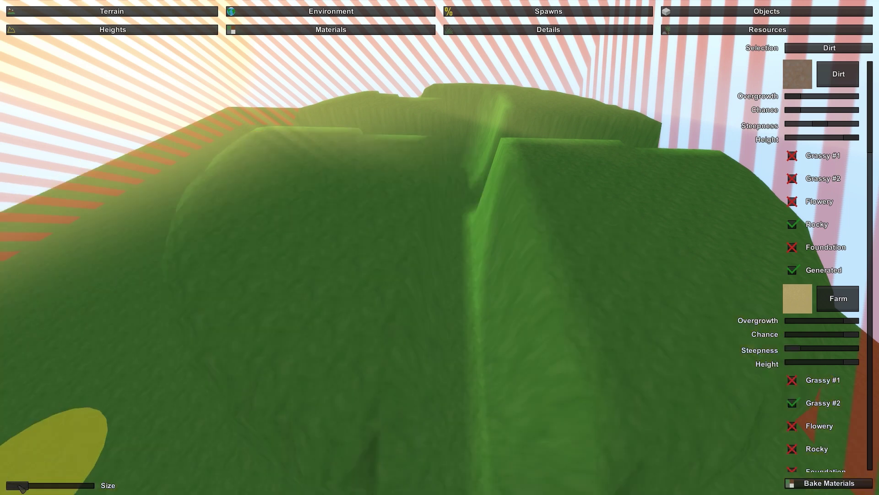
scroll(828, 408, "down", 15)
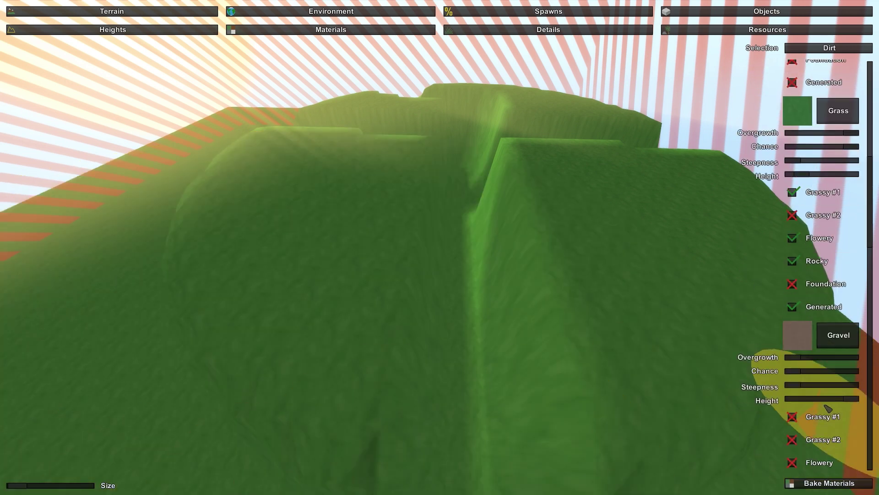
scroll(828, 408, "down", 10)
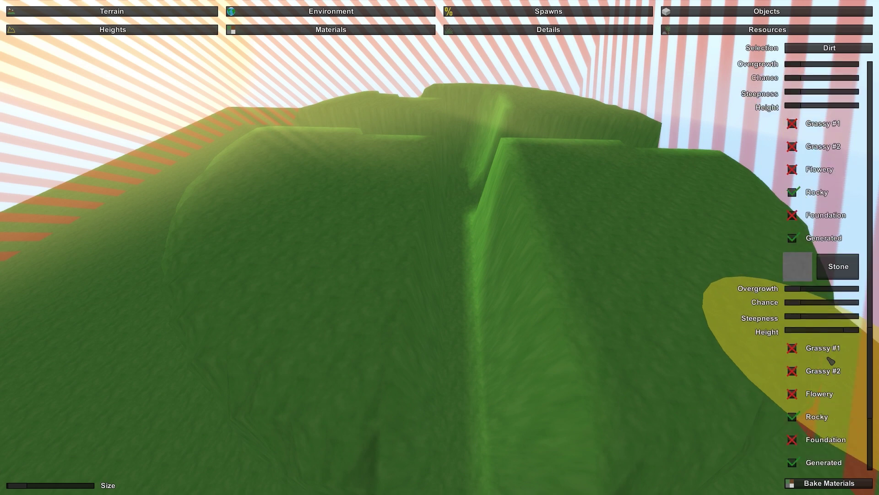
left_click(838, 263)
right_click_drag(482, 412, 441, 243)
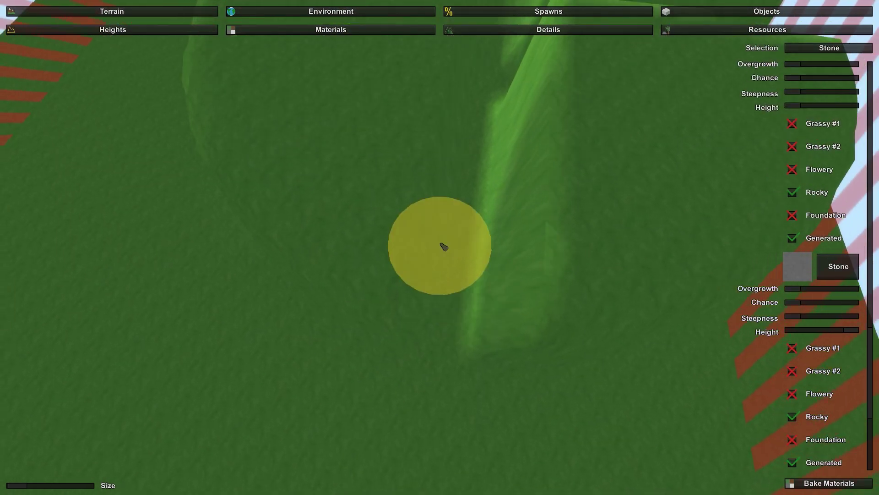
mouse_move(467, 293)
left_mouse_down()
mouse_move(463, 330)
mouse_move(480, 203)
left_mouse_up()
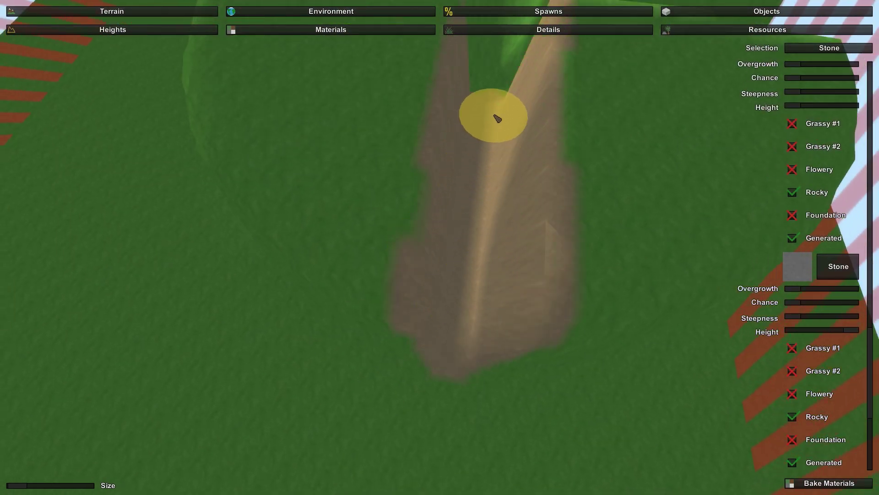
Continue painting Stone along the inner canyon branches up to the plateau's outer edge.
mouse_move(497, 102)
right_mouse_down()
mouse_move(494, 27)
mouse_move(497, 101)
mouse_move(439, 248)
right_mouse_up()
key("w")
left_click_drag(440, 247, 679, 345)
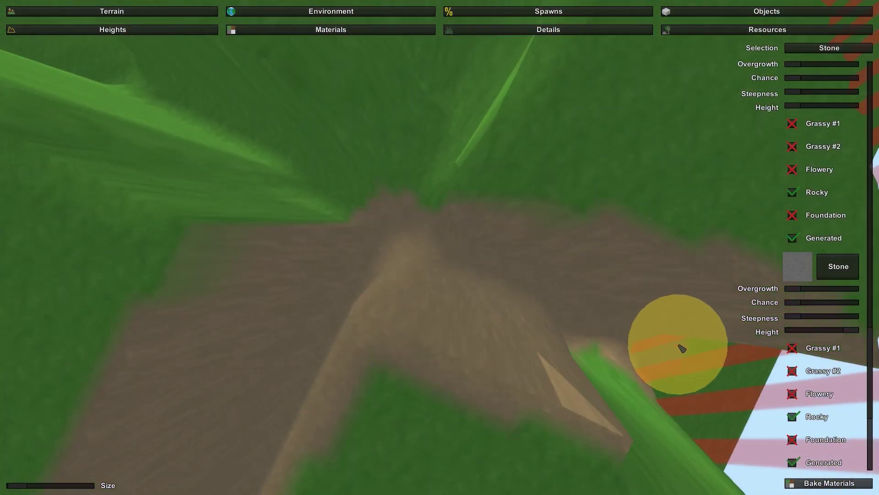
mouse_move(444, 259)
left_mouse_down()
mouse_move(144, 98)
mouse_move(399, 173)
mouse_move(440, 137)
mouse_move(407, 207)
left_mouse_up()
mouse_move(406, 207)
right_mouse_down()
mouse_move(406, 114)
mouse_move(406, 207)
mouse_move(439, 248)
right_mouse_up()
key("w")
left_click_drag(477, 274, 565, 171)
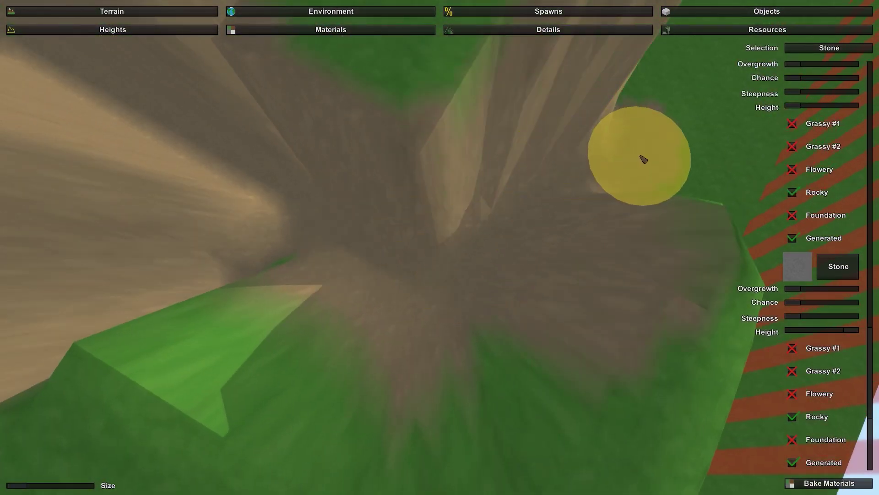
Switch from terrain painting to object placement and list the large objects.
mouse_move(640, 155)
right_mouse_down()
mouse_move(595, 41)
mouse_move(641, 74)
mouse_move(678, 69)
mouse_move(540, 85)
mouse_move(605, 76)
mouse_move(494, 68)
mouse_move(595, 60)
mouse_move(531, 41)
mouse_move(581, 53)
mouse_move(426, 48)
mouse_move(436, 48)
right_mouse_up()
key("w")
key("w")
key("w")
key("w")
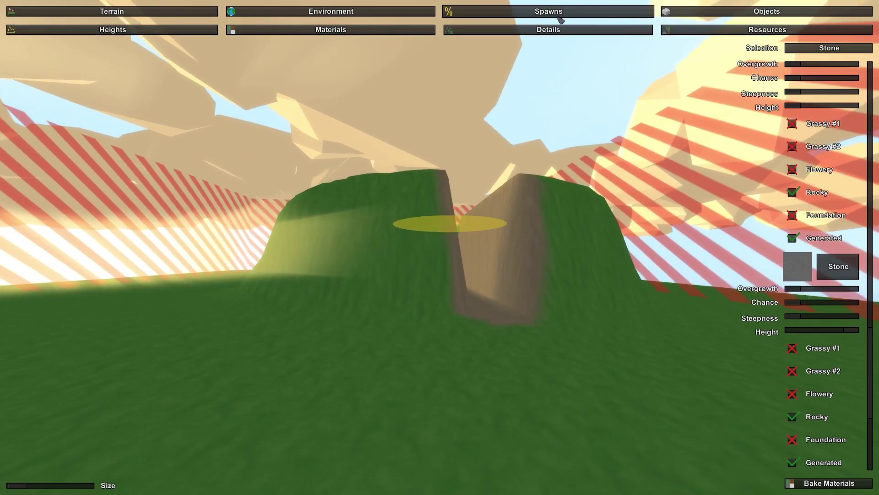
left_click(727, 17)
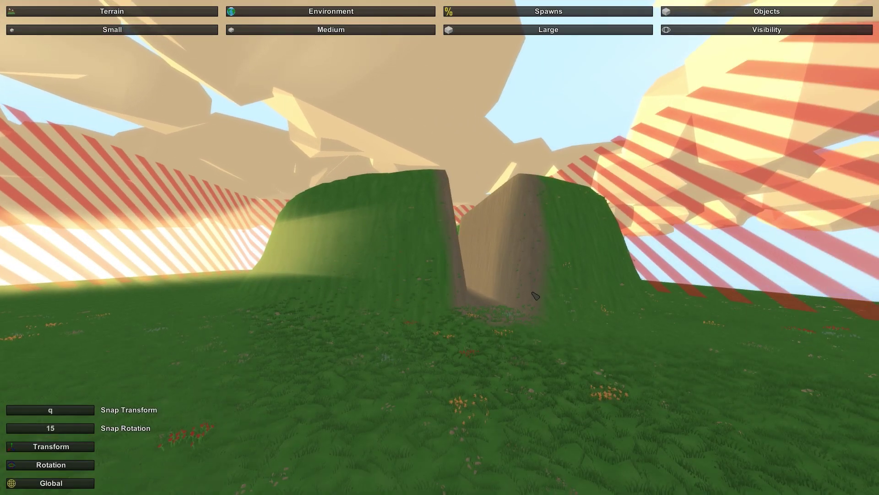
key("w")
right_click_drag(557, 301, 552, 367)
key("w")
key("s")
right_click_drag(441, 339, 441, 240)
left_click(591, 35)
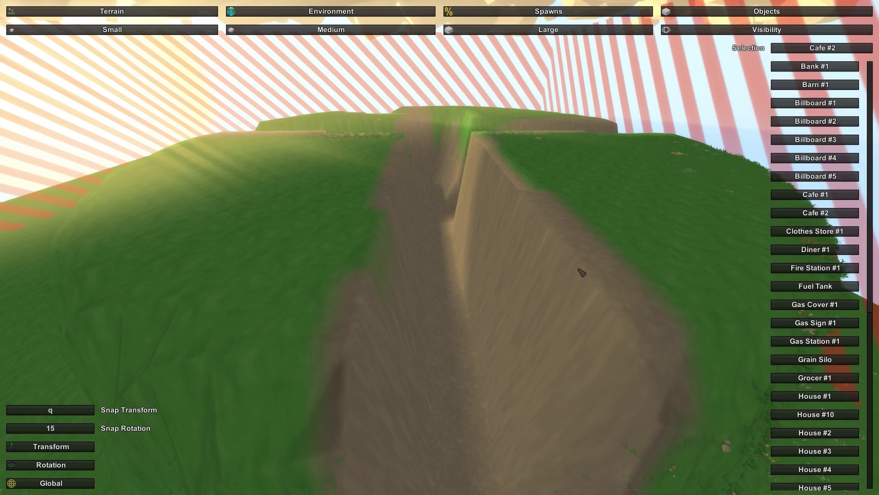
Place a Cafe #2 object in the canyon entrance and rotate it so a solid face points upward.
key("w")
right_click_drag(560, 286, 774, 298)
key("a")
key("d")
right_click_drag(556, 226, 441, 256)
key("w")
key("s")
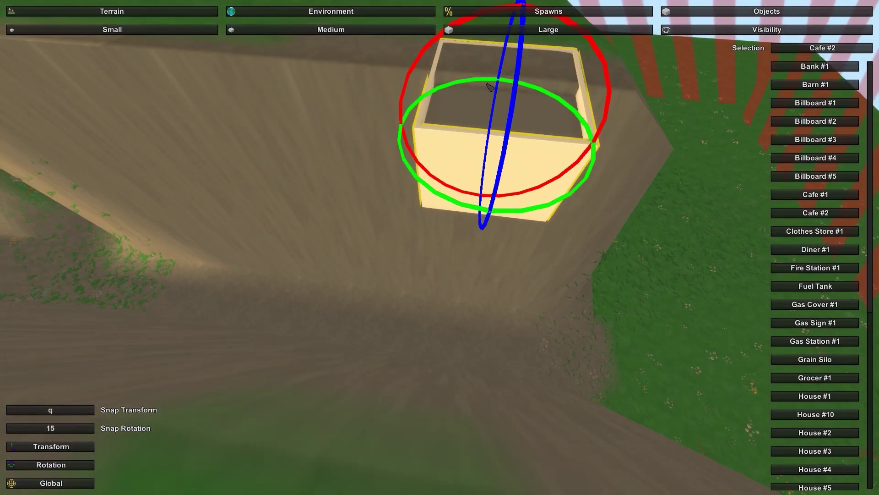
left_click_drag(490, 86, 522, 95)
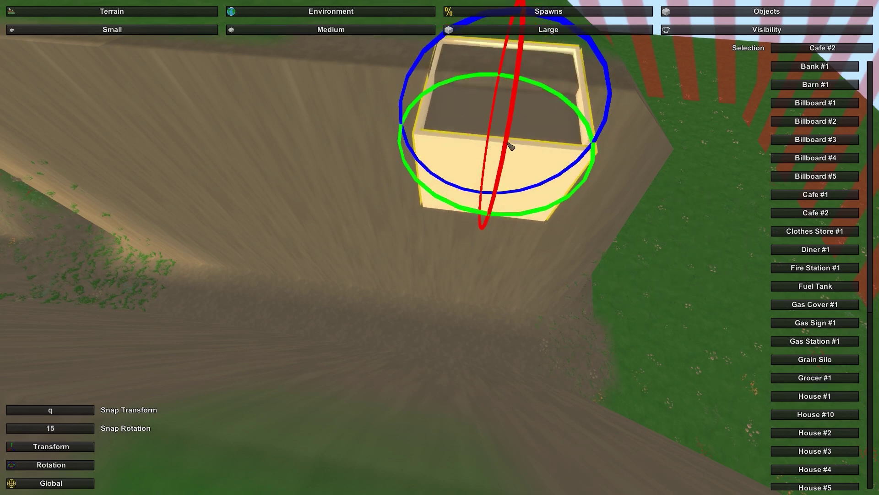
left_click_drag(414, 58, 467, 54)
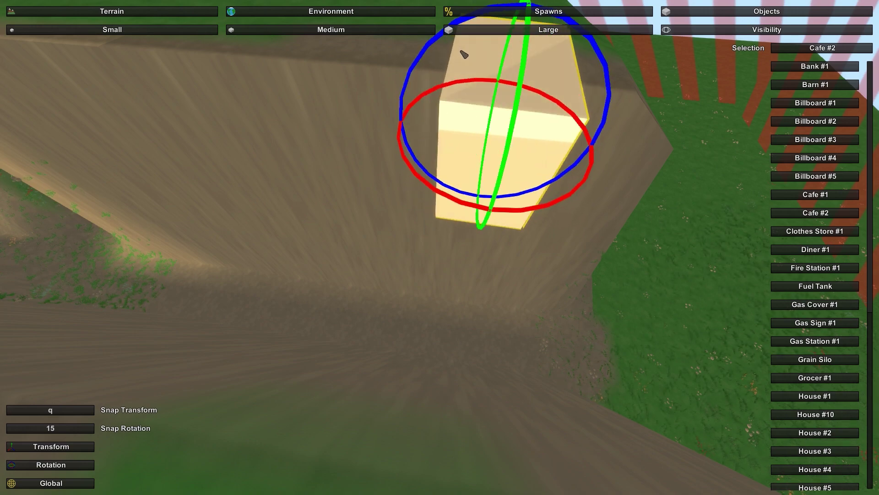
Lower the rotated building along its vertical axis so it sits deeper between the canyon walls.
key("d")
right_click_drag(463, 55, 321, 20)
key("q")
right_click_drag(440, 248, 522, 202)
key("a")
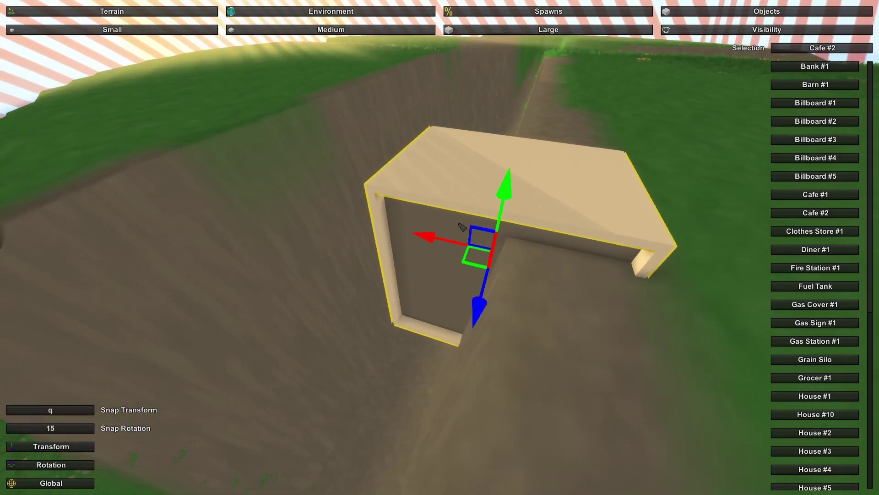
left_click(498, 201)
left_click(510, 201)
left_click_drag(507, 194, 503, 212)
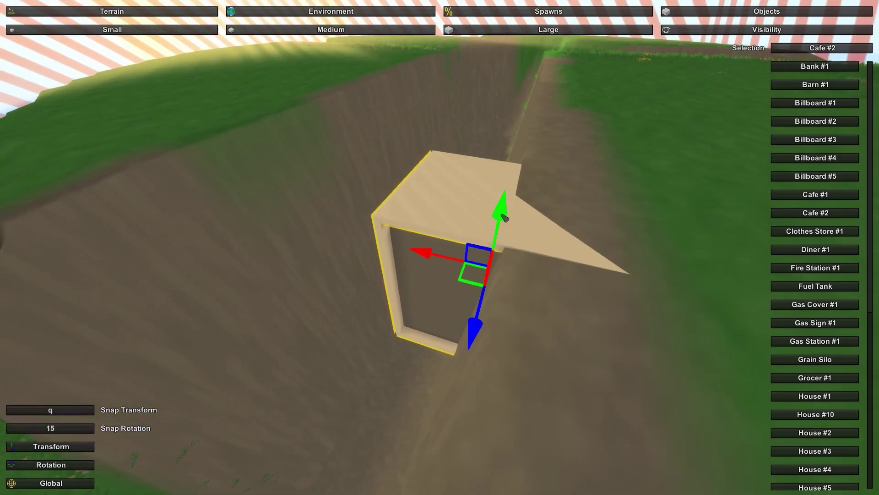
Try a duplicate of the building beside the first, check the joint between them, and delete the duplicate.
right_click_drag(501, 216, 501, 216)
key("a")
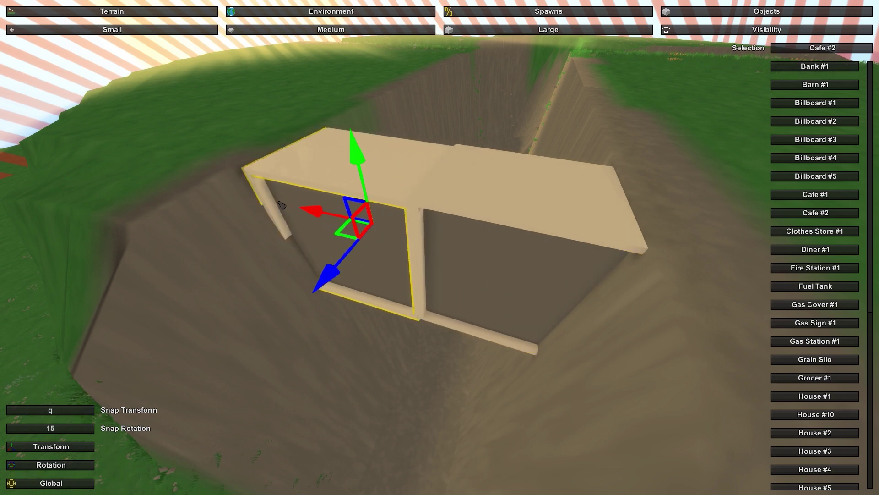
key("w")
right_click_drag(283, 206, 443, 246)
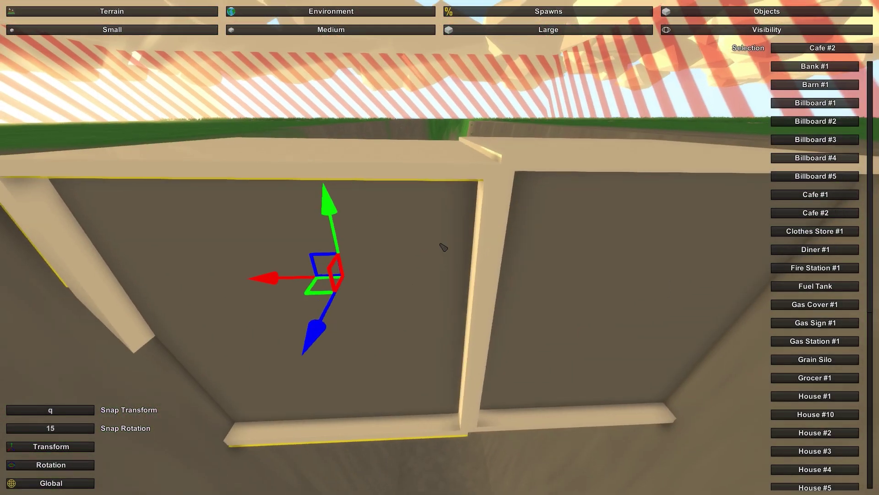
right_click_drag(503, 231, 440, 247)
key("d")
left_click(466, 217)
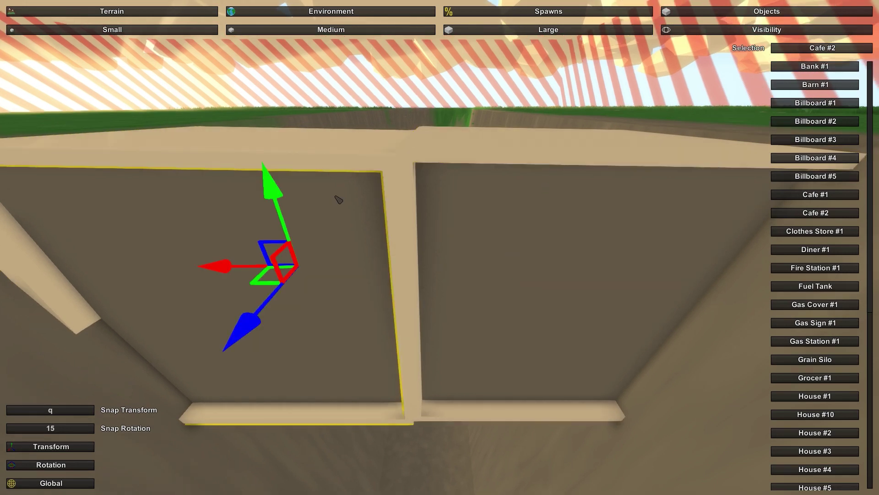
key("Delete")
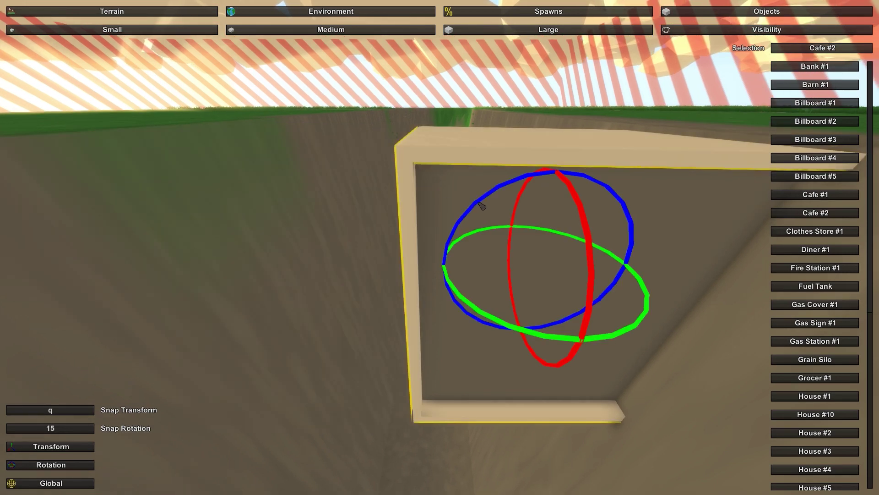
Straighten the remaining building slightly and place duplicates end to end across the canyon.
left_click_drag(482, 206, 480, 206)
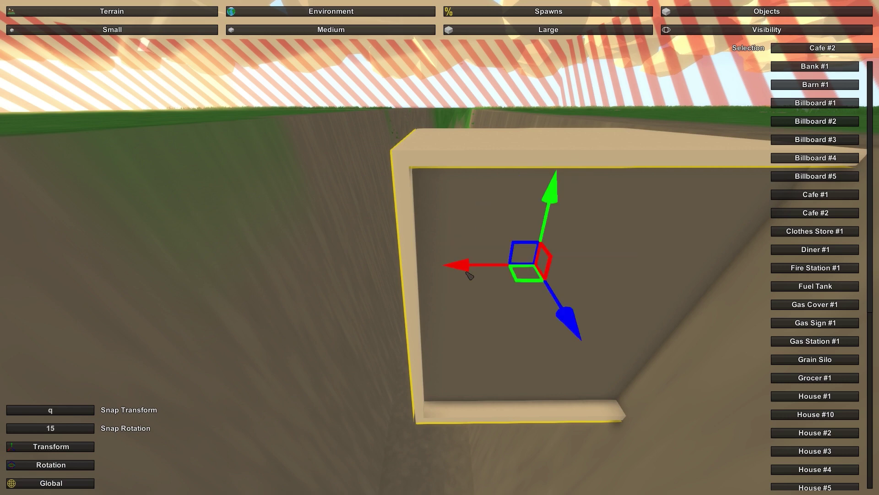
left_click_drag(475, 266, 227, 259)
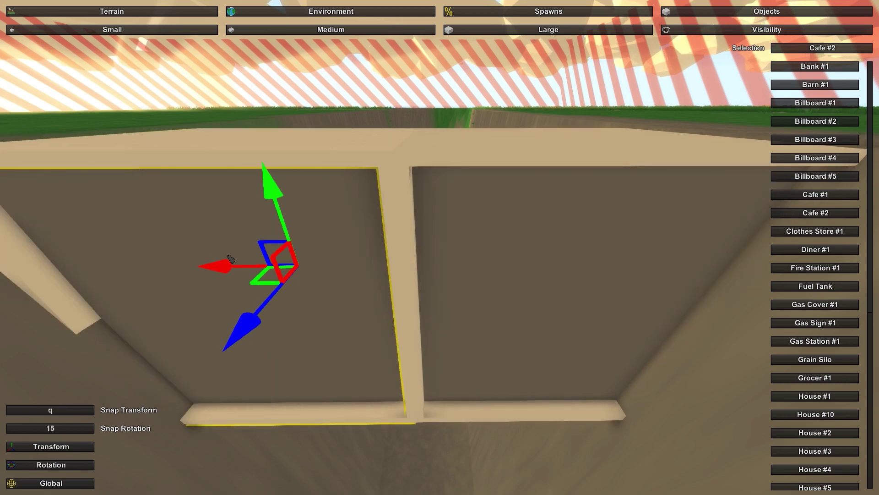
key("a")
right_click_drag(227, 257, 493, 263)
left_click_drag(483, 263, 212, 228)
right_click_drag(254, 232, 440, 247)
key("s")
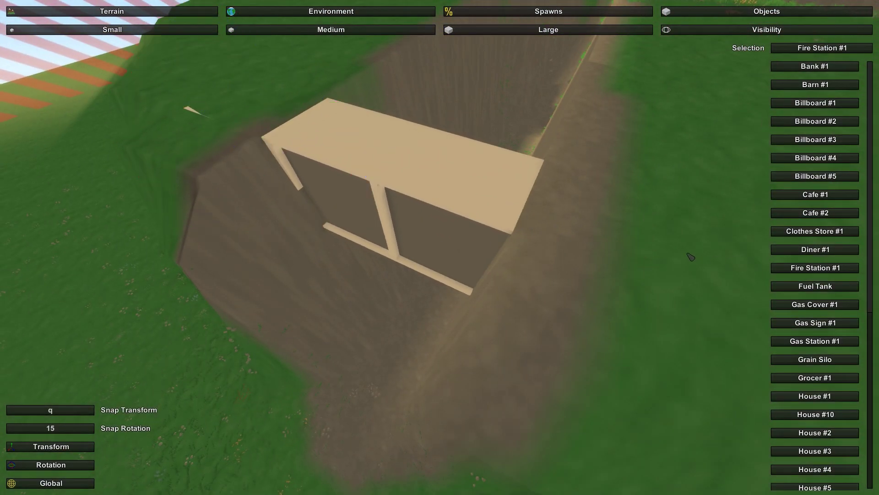
Examine from above how the row of buildings spans the canyon.
key("d")
right_click_drag(687, 253, 439, 247)
key("s")
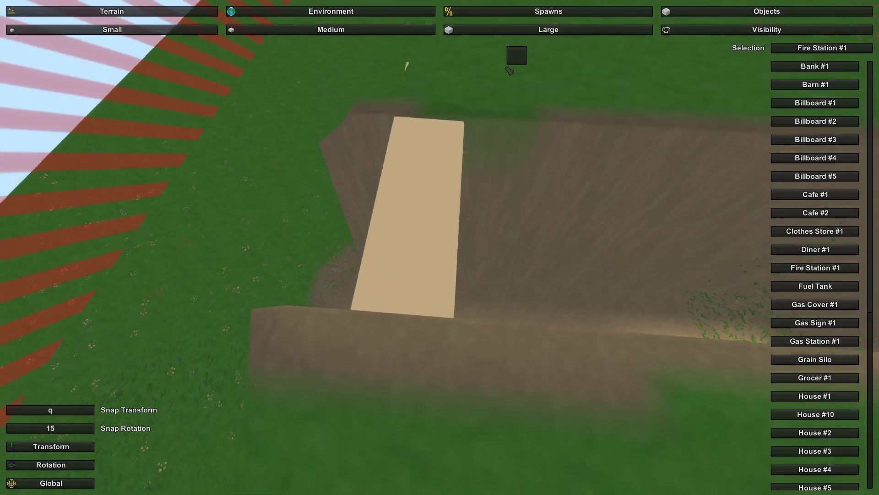
left_click_drag(507, 68, 360, 380)
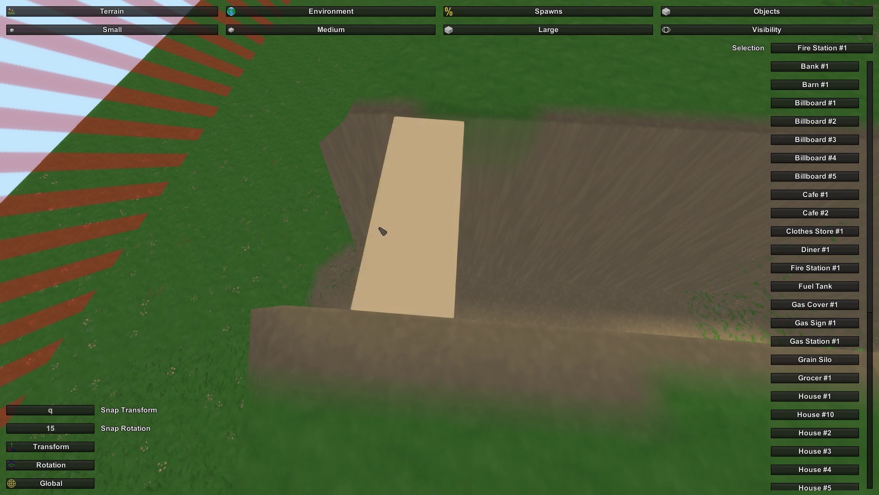
Duplicate the row of bridge buildings and set the copy directly alongside the original to widen the canyon crossing.
left_click_drag(497, 89, 405, 256)
left_click_drag(372, 343, 371, 341)
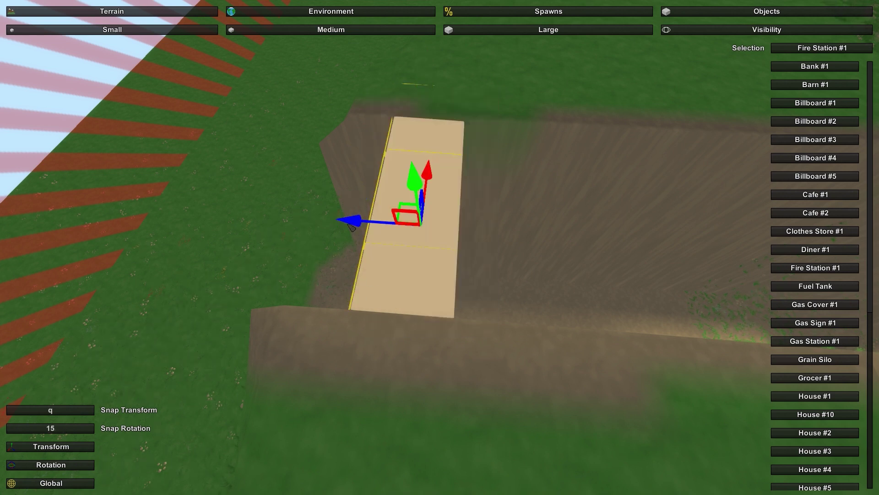
left_click_drag(352, 227, 435, 236)
key("ctrl+v")
key("w")
right_click_drag(419, 73, 293, 46)
right_click_drag(440, 247, 526, 366)
key("w")
key("s")
key("w")
key("s")
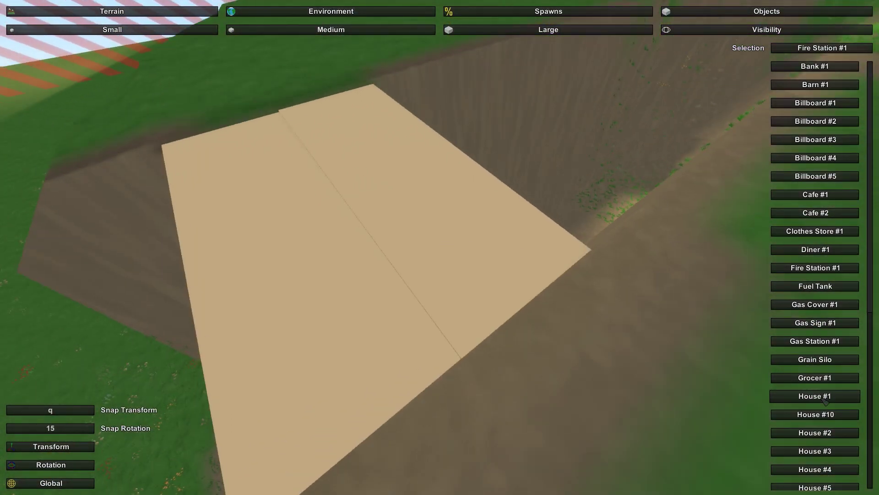
Place a House #2 object on the bridge deck and shift it to the end beside the canyon rim.
key("e")
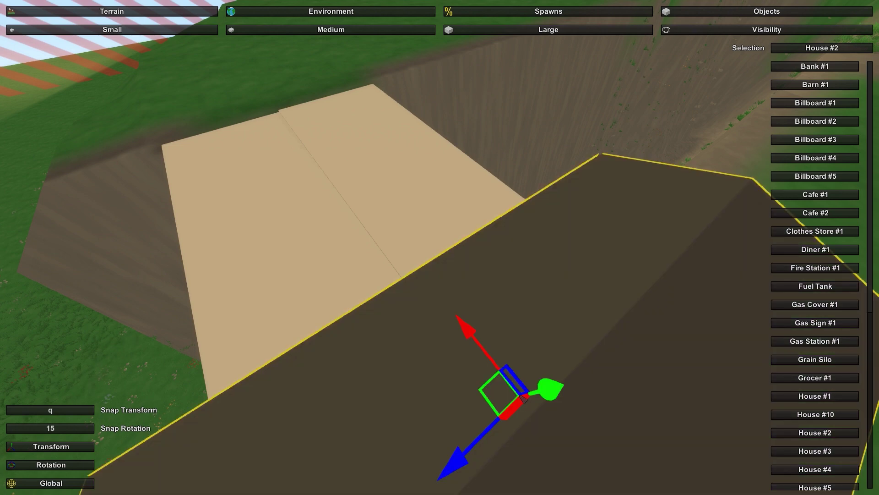
key("s")
right_click_drag(523, 398, 568, 462)
right_click_drag(392, 244, 375, 208)
key("w")
key("s")
left_click_drag(332, 142, 205, 128)
key("a")
right_click_drag(201, 125, 440, 243)
key("d")
left_click_drag(339, 174, 343, 168)
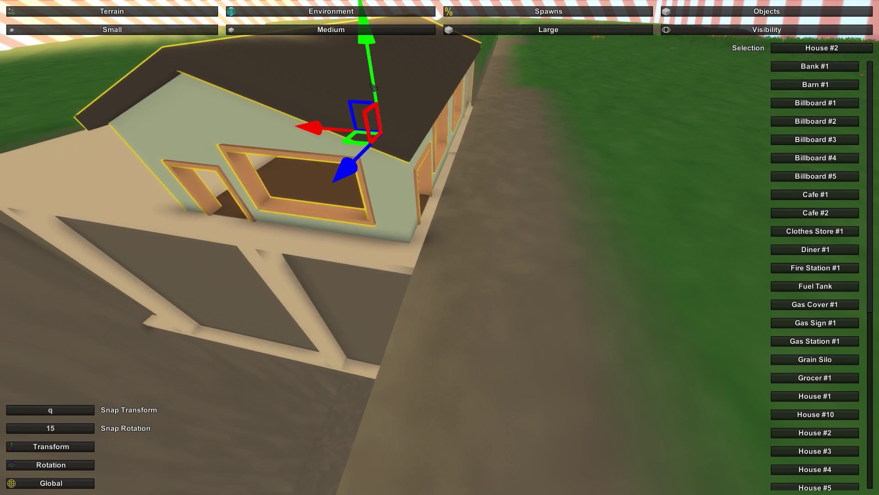
Inspect from several sides how the house sits on the bridge and against the canyon rim.
key("d")
right_click_drag(637, 241, 440, 247)
key("d")
left_click(478, 208)
right_click_drag(478, 209, 440, 248)
key("s")
key("a")
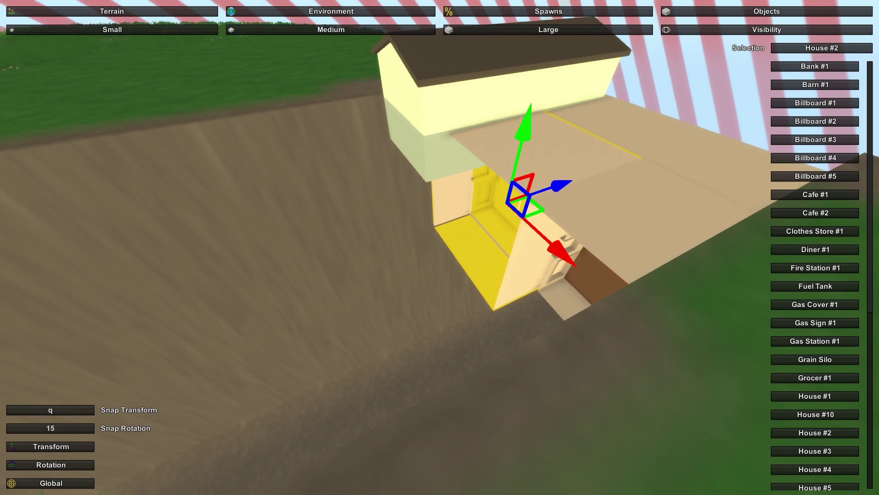
right_click_drag(440, 247, 366, 192)
key("d")
left_click(439, 247)
key("w")
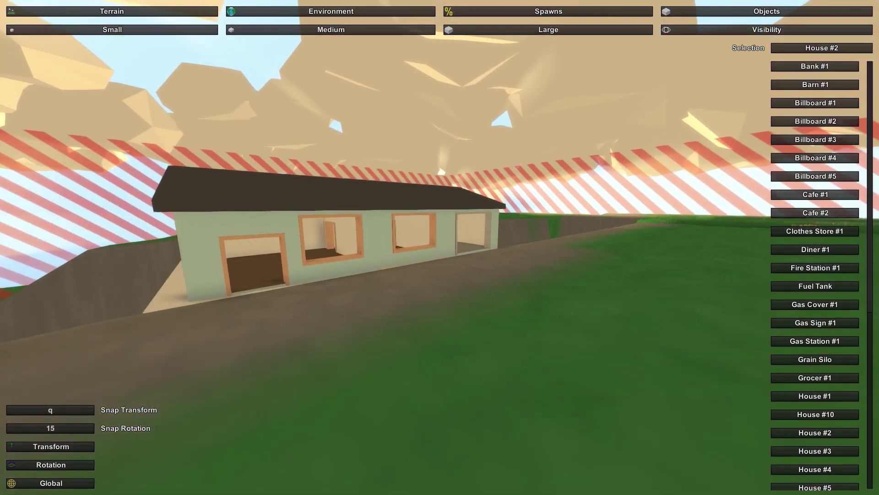
right_click_drag(403, 215, 403, 320)
right_click_drag(440, 247, 441, 243)
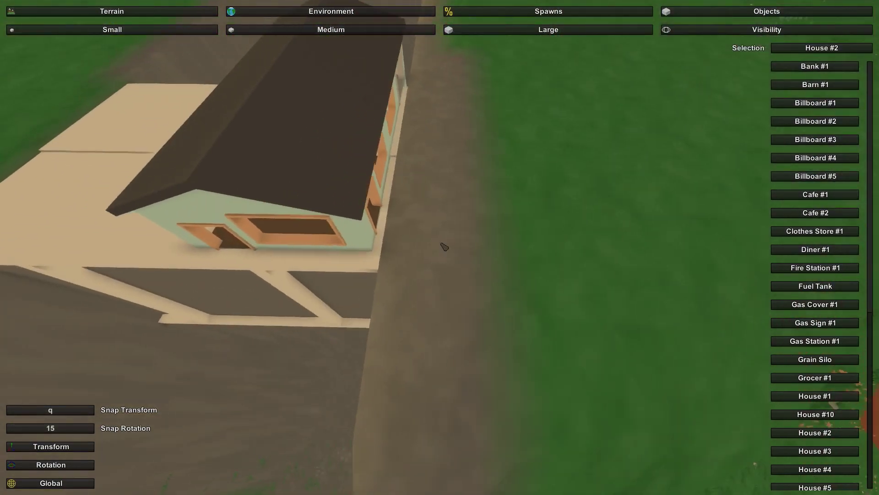
Delete the house and all the buildings that form the bridge across the canyon.
key("Delete")
right_click_drag(442, 190, 437, 147)
key("s")
right_click_drag(440, 248, 479, 316)
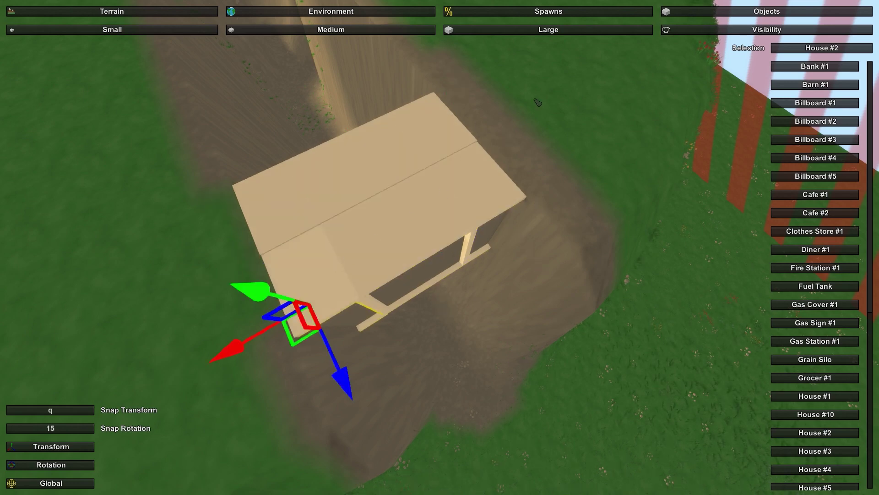
left_click_drag(534, 99, 183, 419)
key("Delete")
Examine the cleared canyon and its junction with the other passages from above.
right_click_drag(438, 314, 513, 321)
key("w")
key("s")
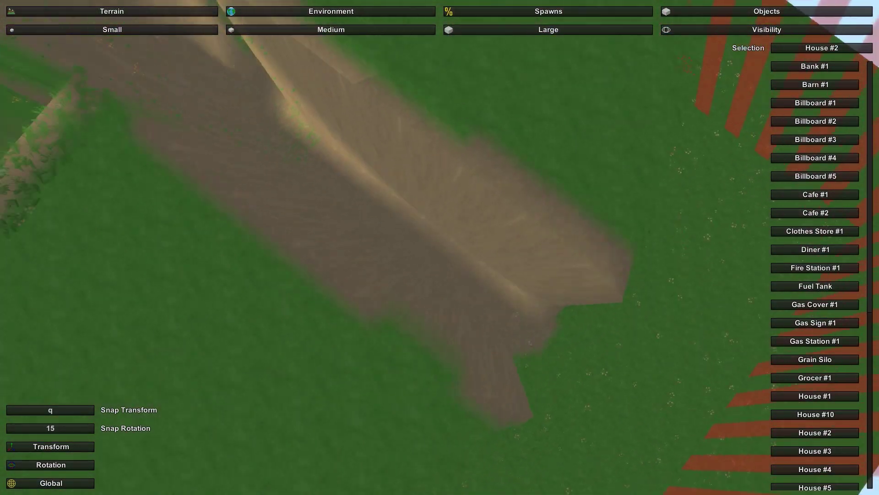
right_click_drag(440, 247, 476, 229)
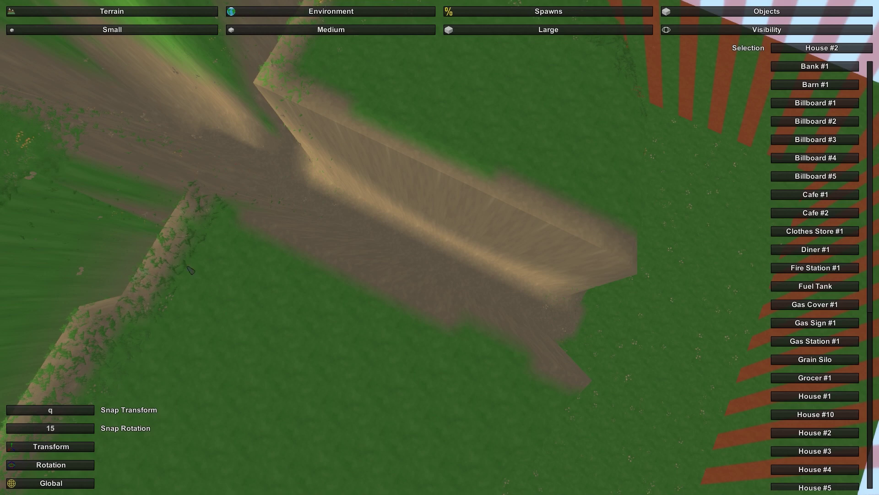
mouse_move(552, 327)
right_mouse_down()
mouse_move(536, 323)
mouse_move(529, 245)
mouse_move(545, 316)
right_mouse_up()
key("a")
key("a")
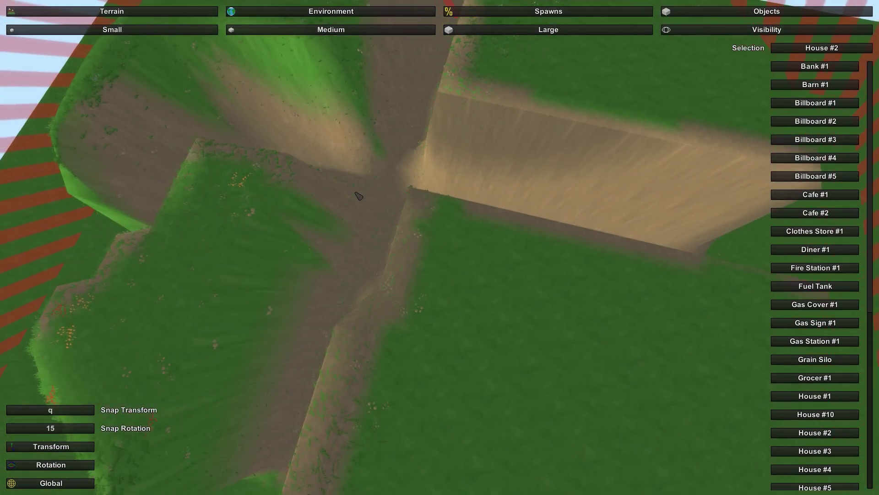
right_click_drag(439, 247, 369, 218)
key("d")
key("d")
Inspect the canyon walls and floor from inside the passage.
key("w")
key("w")
key("w")
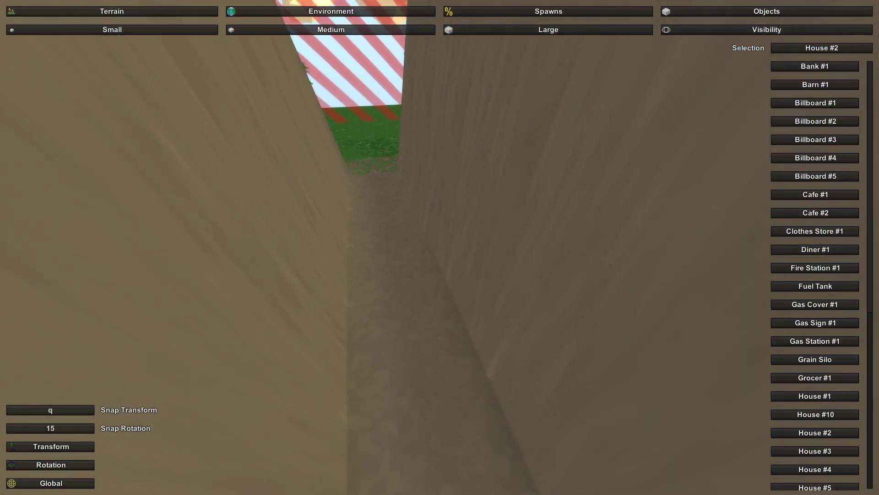
key("w")
right_click_drag(439, 248, 389, 270)
key("w")
Survey the whole plateau and its crossing canyons from overhead and along the canyon floor.
key("s")
key("s")
key("d")
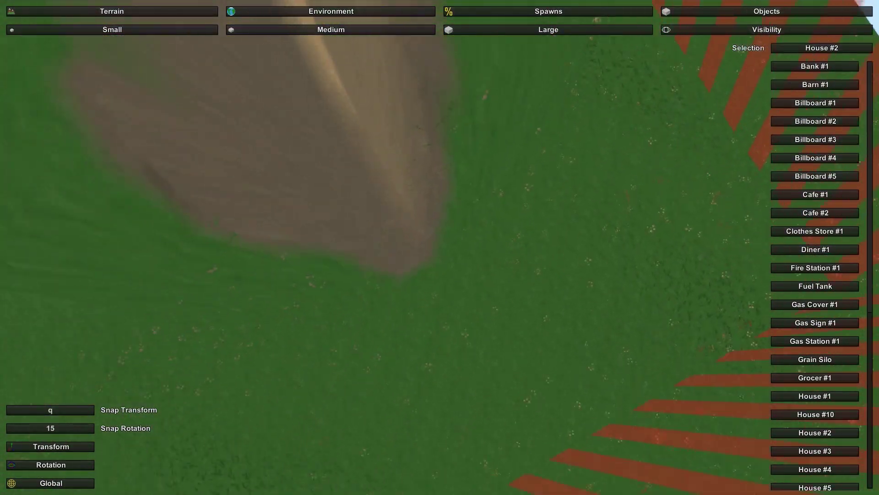
key("s")
mouse_move(440, 247)
right_mouse_down()
mouse_move(477, 263)
mouse_move(527, 265)
mouse_move(430, 248)
right_mouse_up()
key("a")
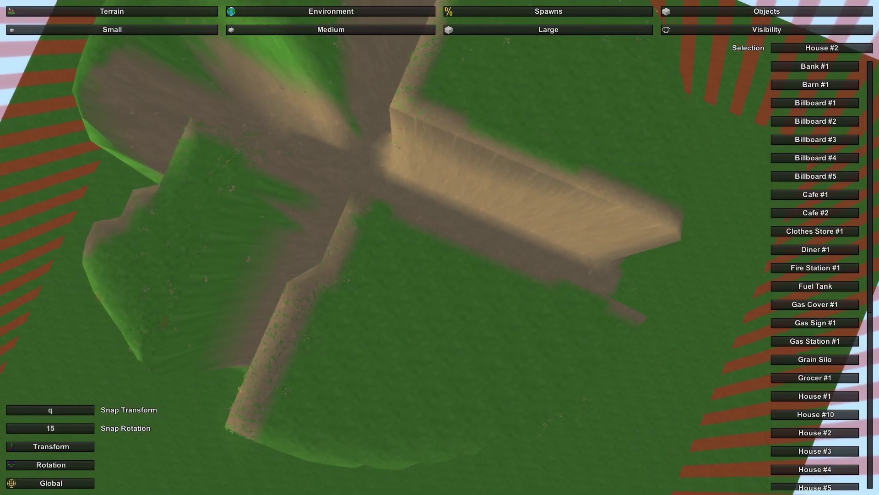
key("a")
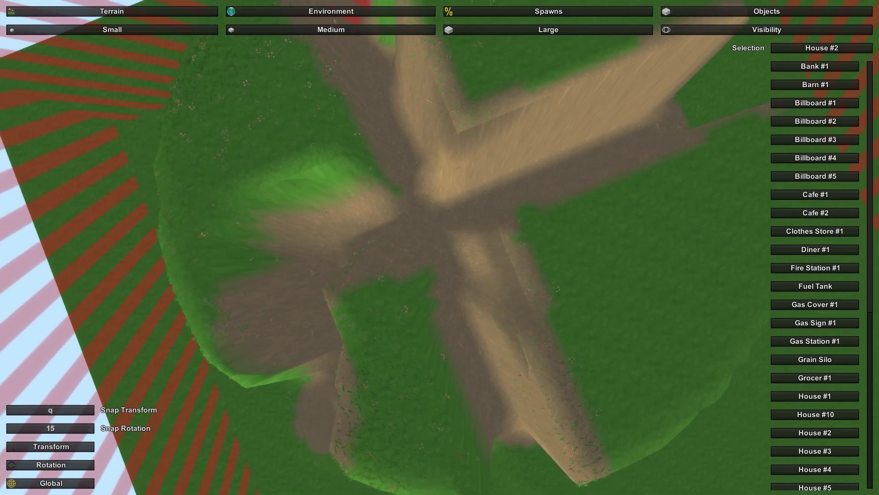
right_click_drag(391, 221, 392, 188)
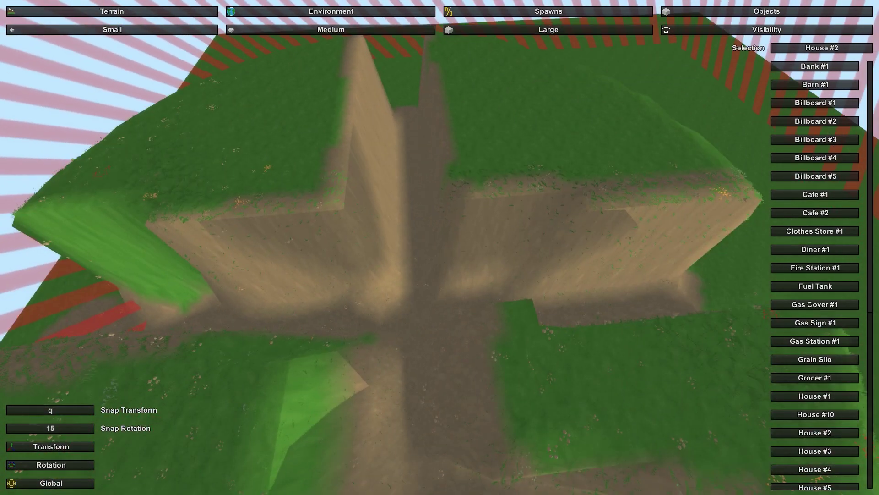
key("d")
right_click_drag(440, 248, 441, 255)
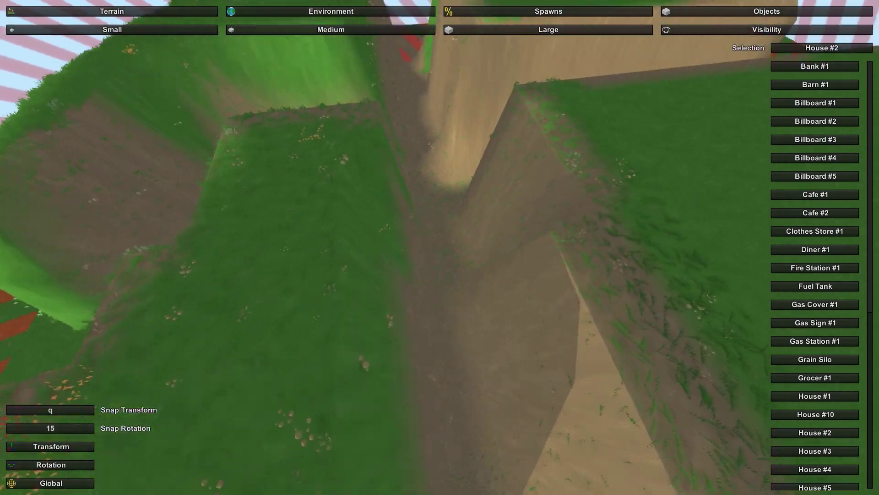
key("w")
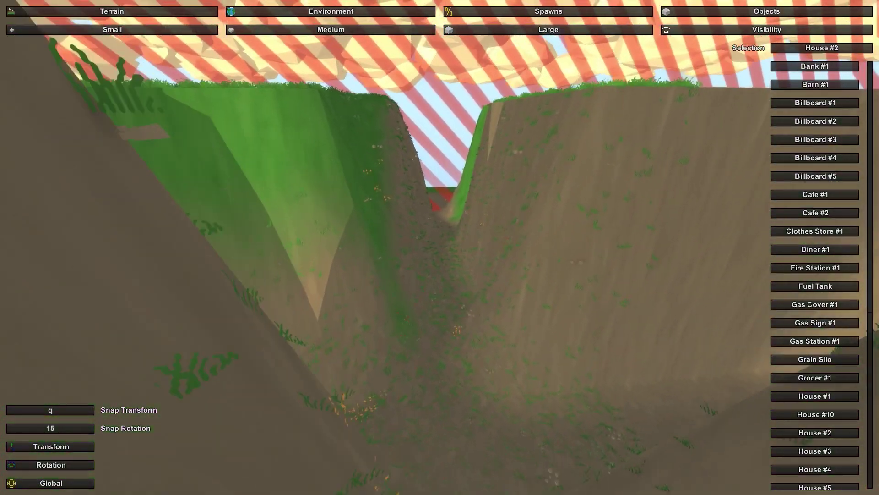
key("w")
key("q")
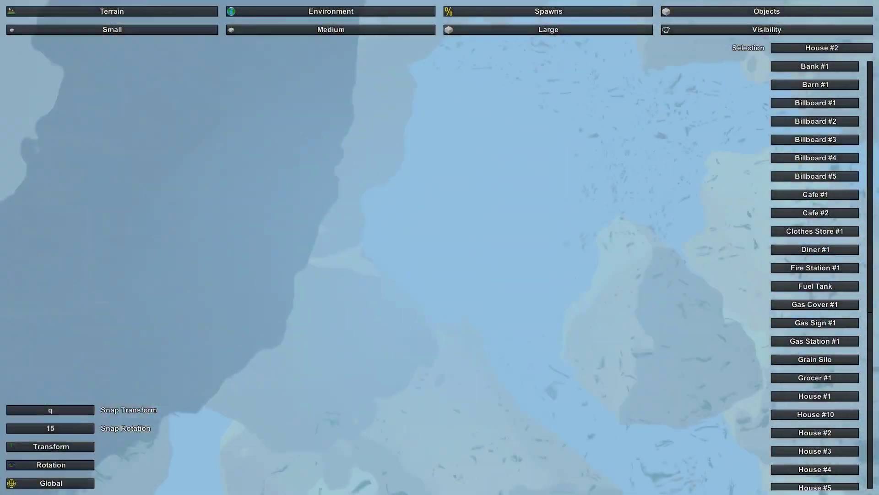
key("w")
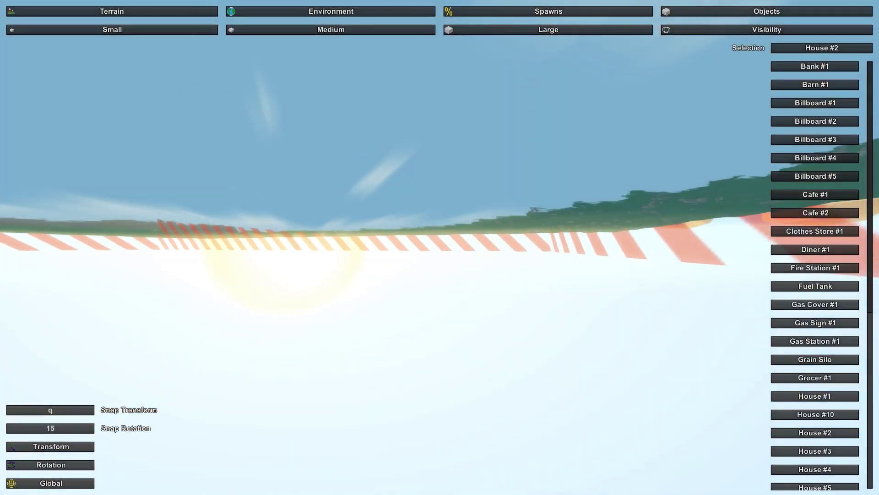